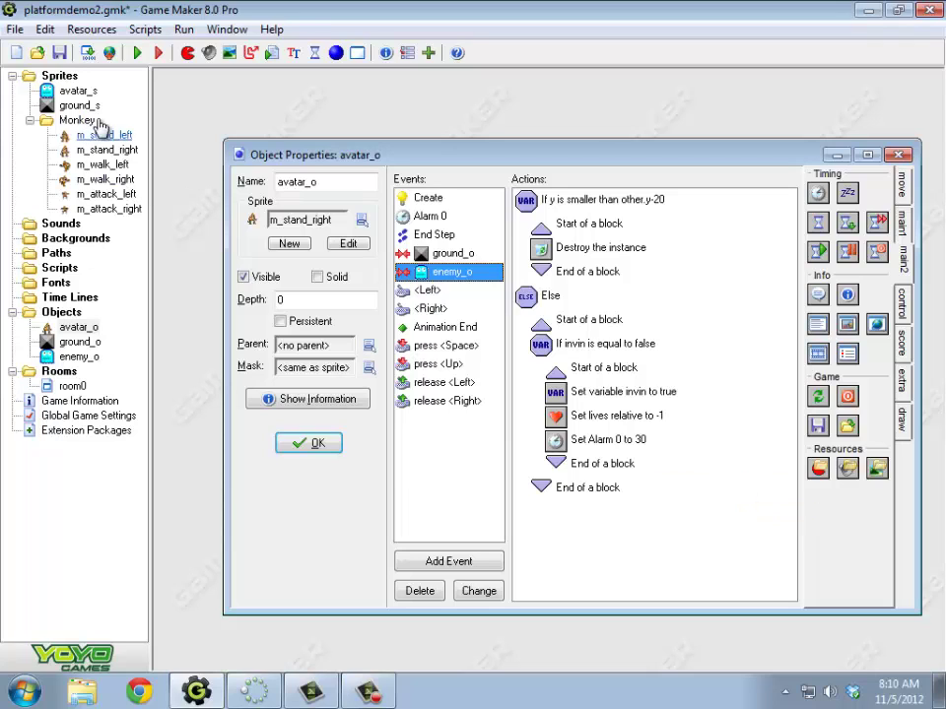
Step: Add a Color Sprite action after Set Alarm 0, discarding an accidental Transform Sprite action
{"action": "left_click", "coordinate": [911, 235]}
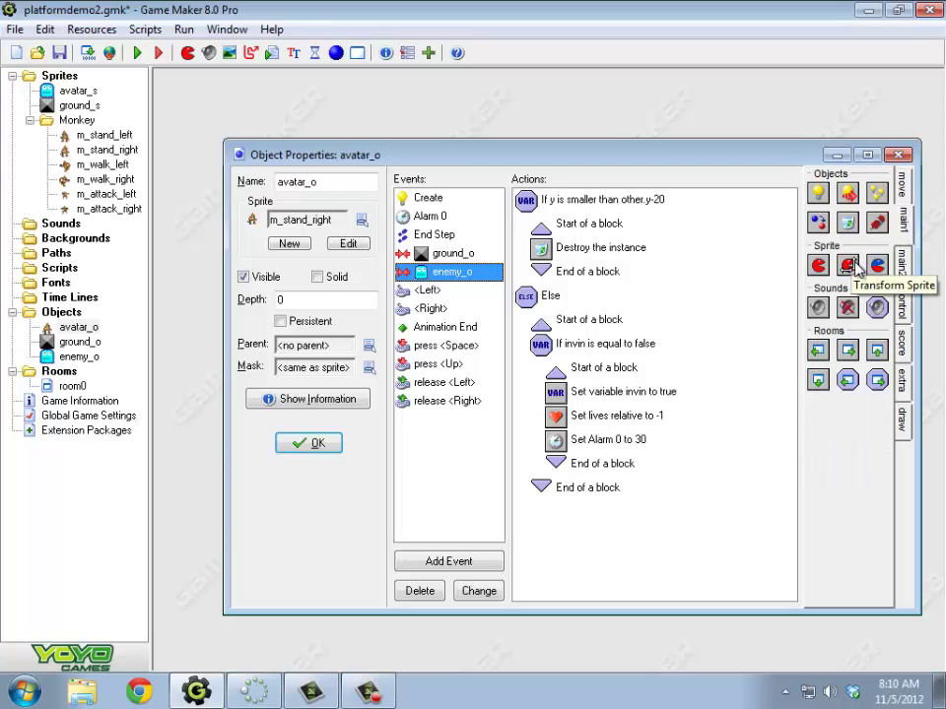
{"action": "left_click_drag", "start_coordinate": [848, 265], "coordinate": [639, 460]}
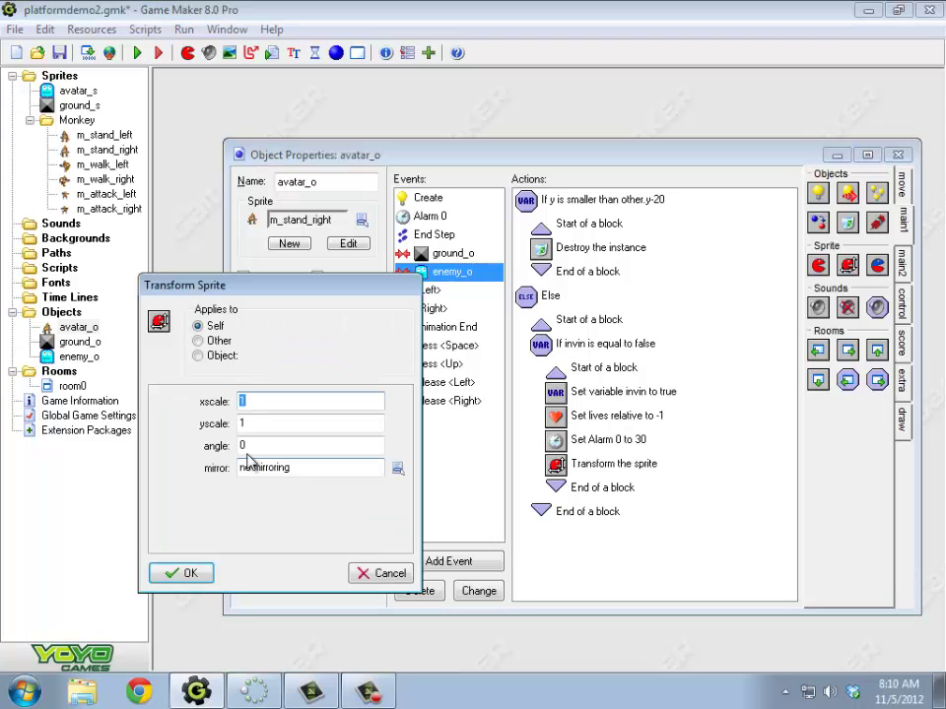
{"action": "left_click", "coordinate": [384, 574]}
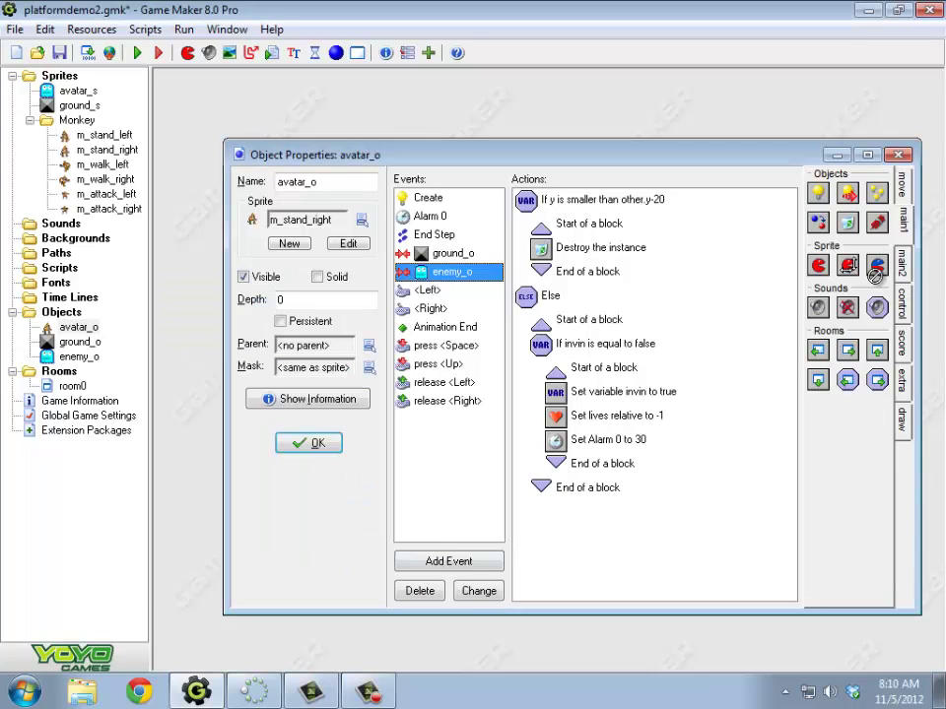
{"action": "left_click_drag", "start_coordinate": [877, 266], "coordinate": [622, 453]}
Step: Set the sprite colour blending alpha to 0.5, then reopen the action to verify it
{"action": "key", "text": "Tab"}
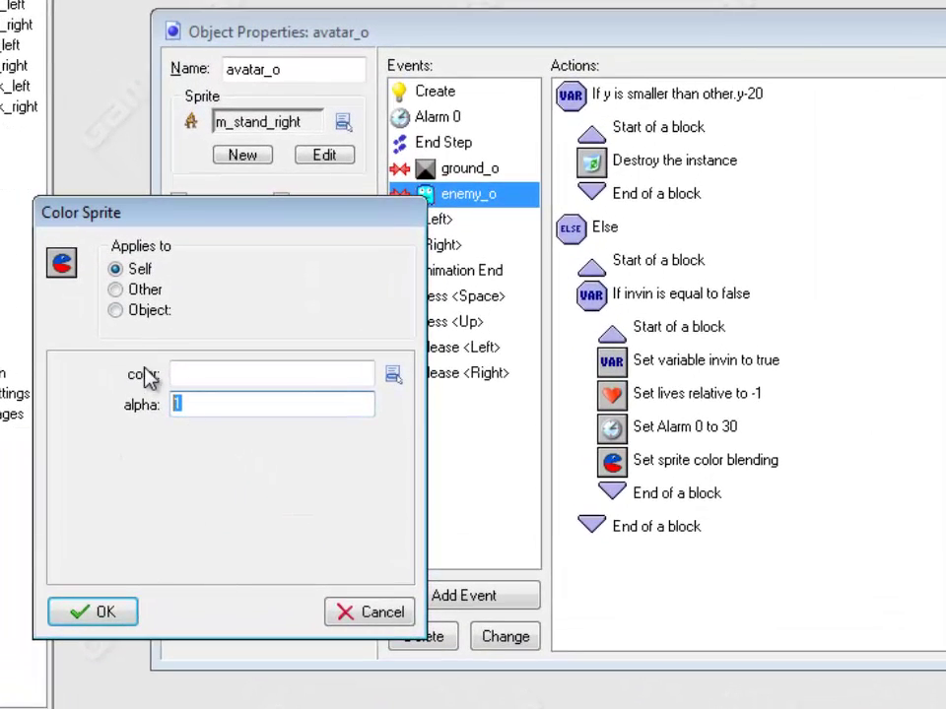
{"action": "type", "text": "0."}
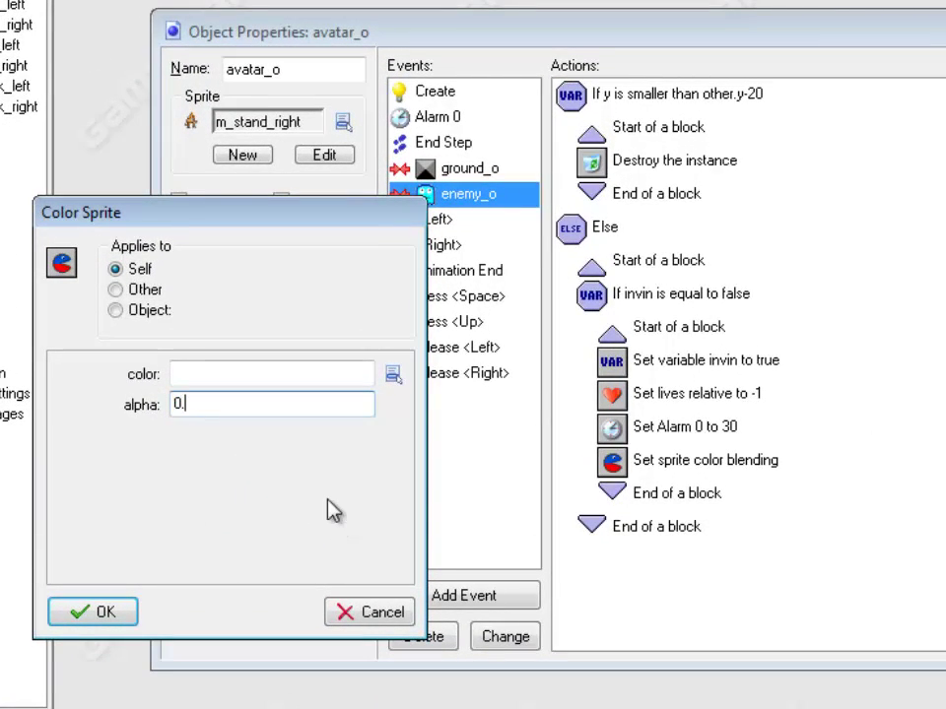
{"action": "type", "text": "5"}
{"action": "left_click", "coordinate": [79, 613]}
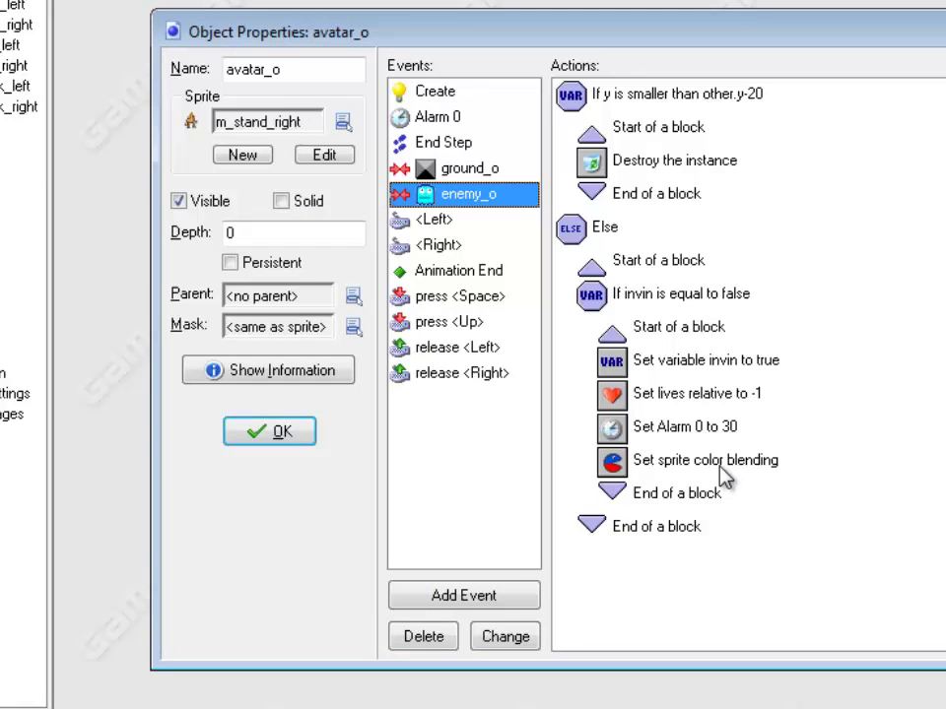
{"action": "double_click", "coordinate": [720, 466]}
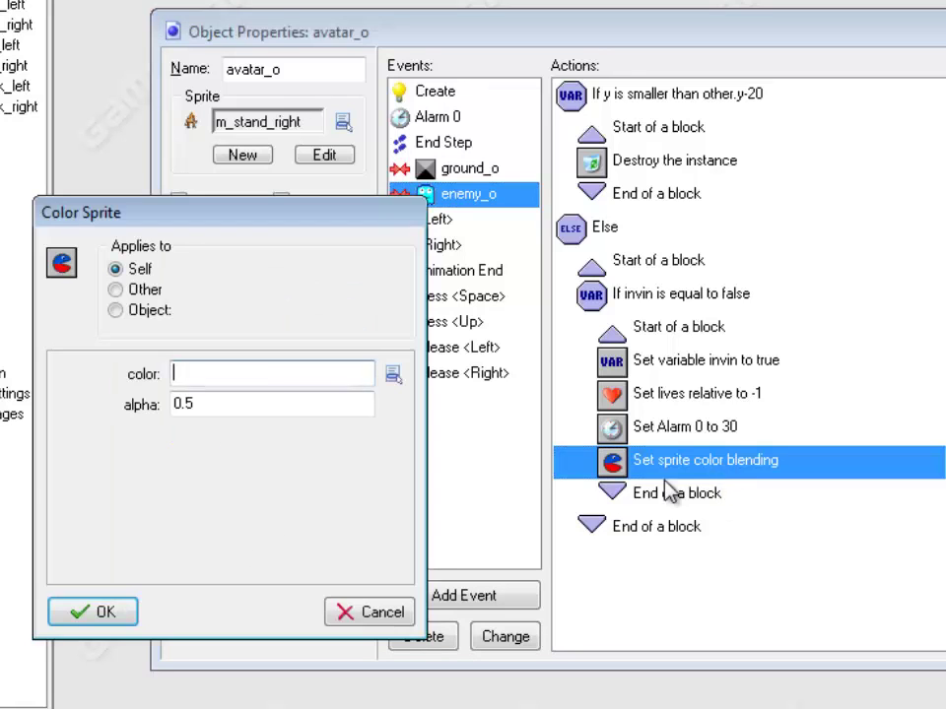
{"action": "left_click", "coordinate": [208, 401]}
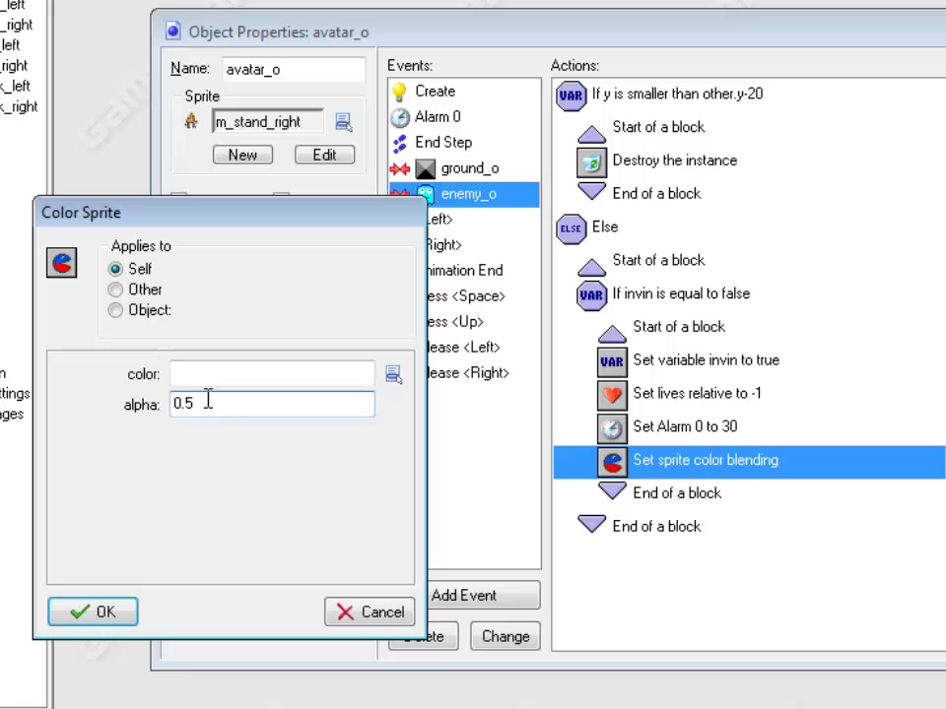
{"action": "left_click", "coordinate": [93, 613]}
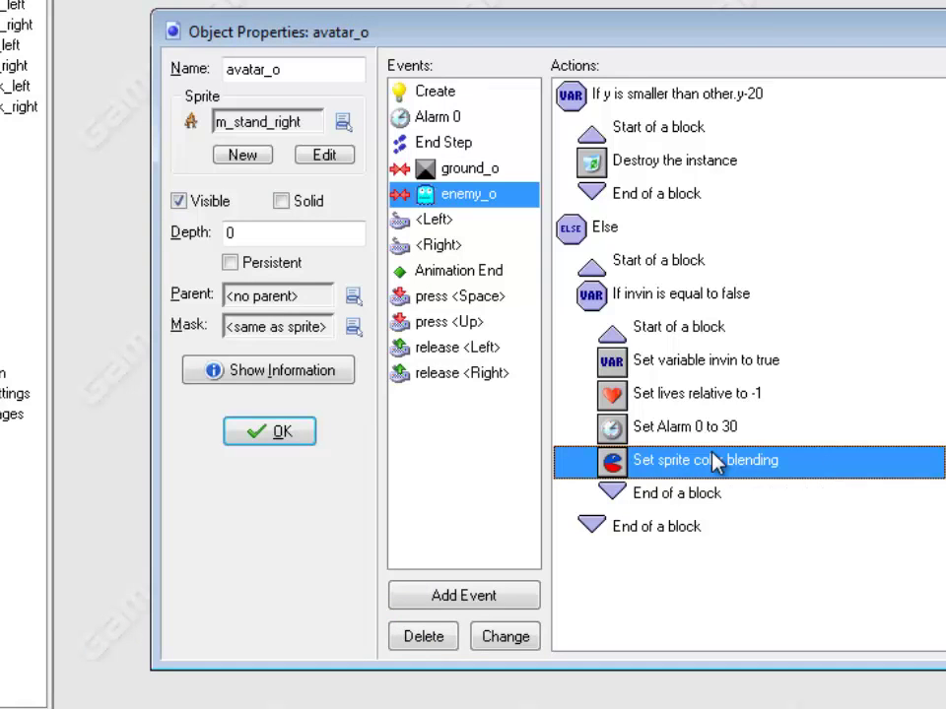
Step: Add a Color Sprite action with alpha 1 to avatar_o's Alarm 0 event
{"action": "left_click", "coordinate": [463, 272]}
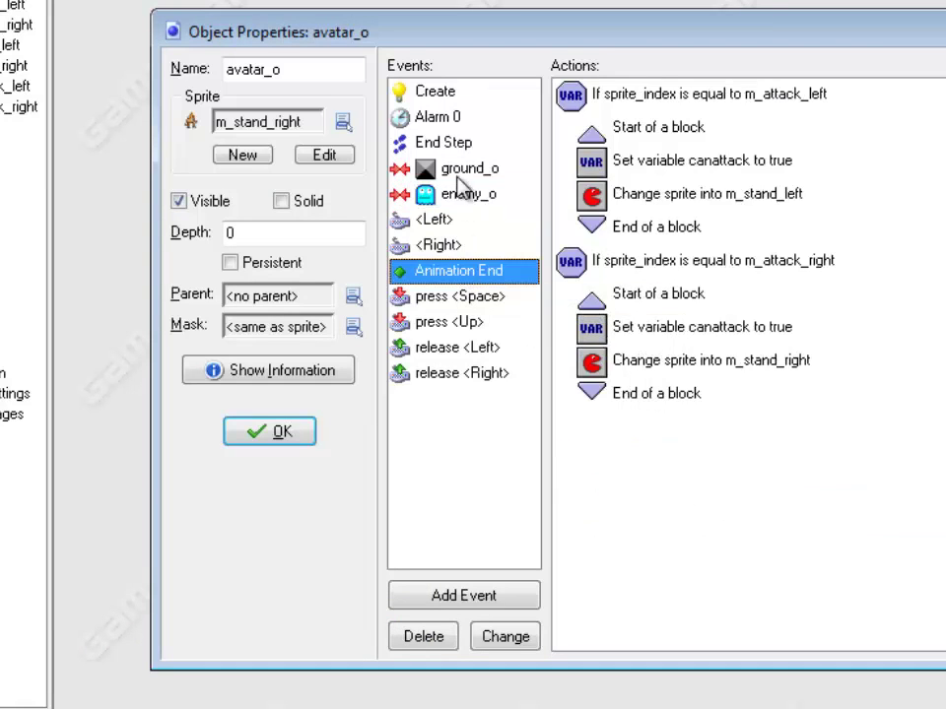
{"action": "left_click", "coordinate": [438, 116]}
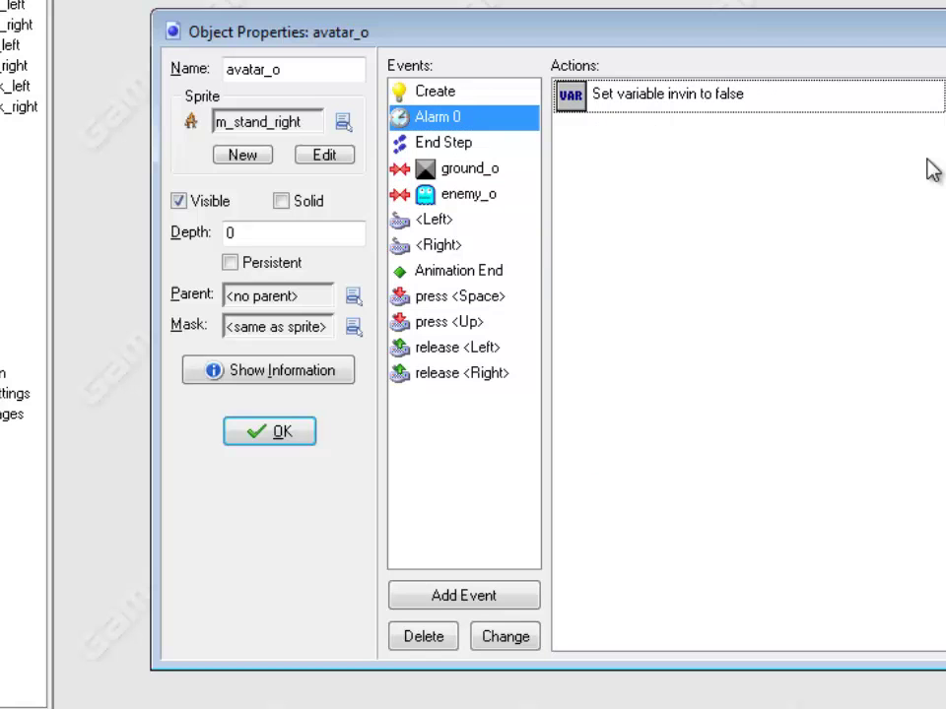
{"action": "left_click_drag", "start_coordinate": [941, 192], "coordinate": [584, 202]}
{"action": "double_click", "coordinate": [226, 401]}
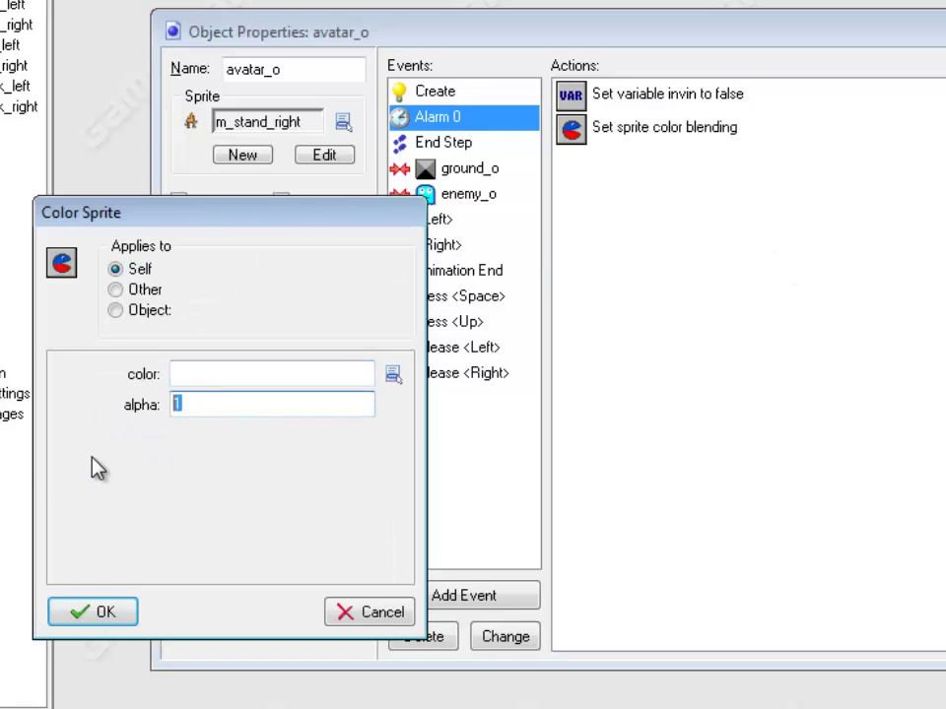
{"action": "left_click", "coordinate": [95, 615]}
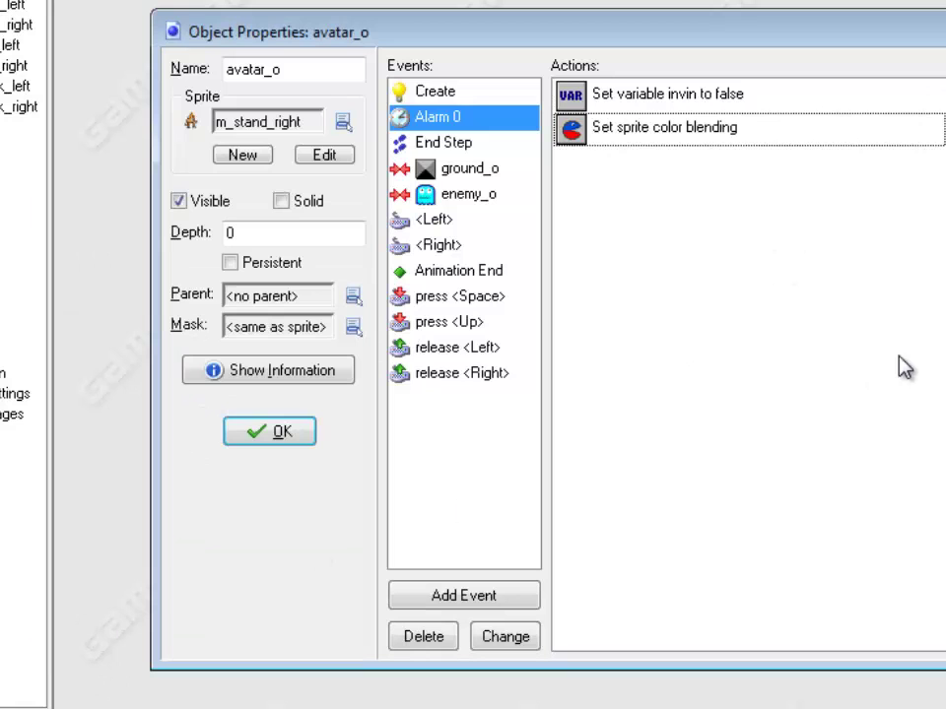
{"action": "mouse_move", "coordinate": [640, 146]}
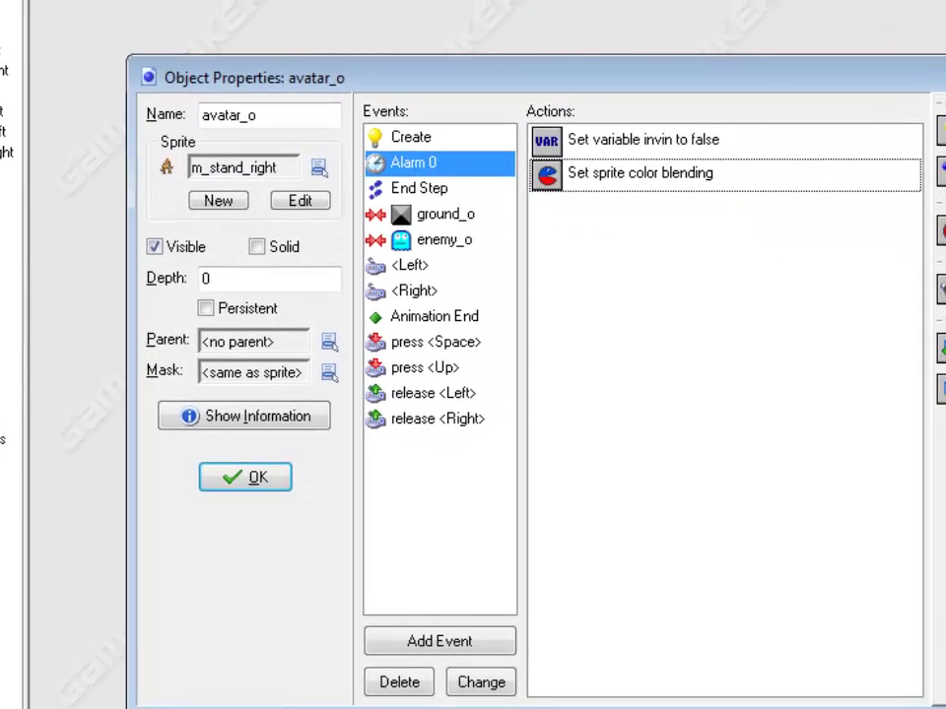
{"action": "key", "text": "F5"}
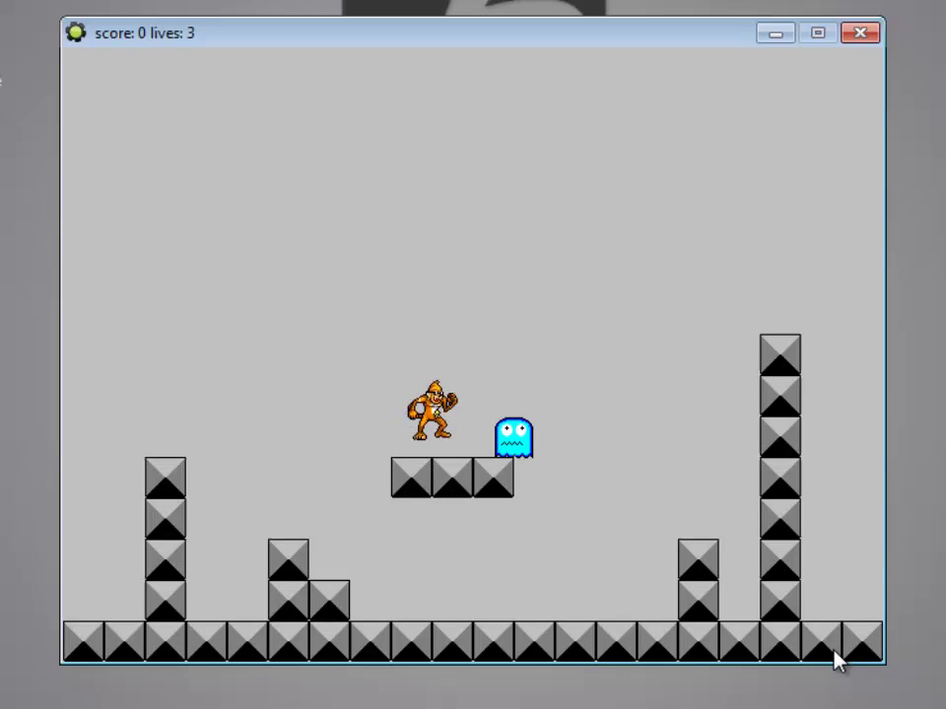
{"action": "key", "text": "Right"}
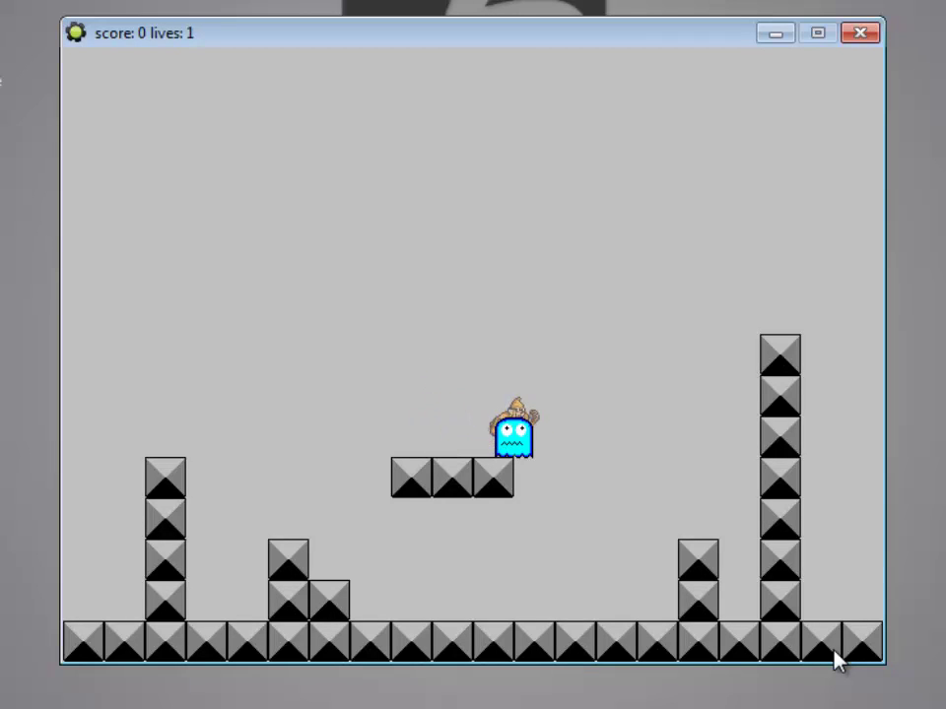
{"action": "key", "text": "Up"}
{"action": "key", "text": "Left"}
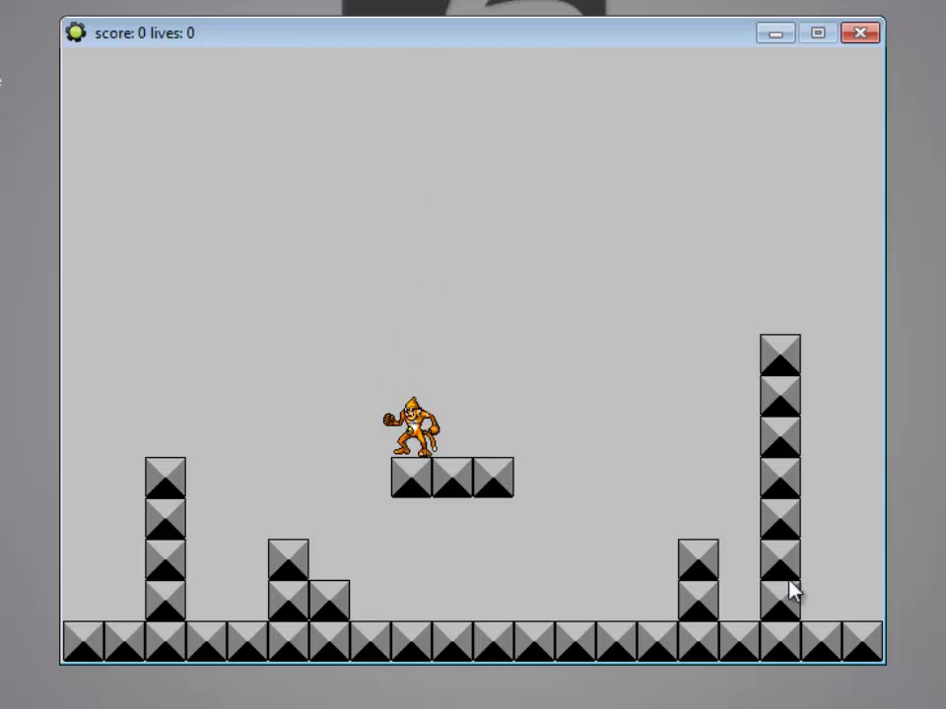
Step: Select avatar_o's <Left> key event and review its collision-free position check
{"action": "left_click", "coordinate": [860, 33]}
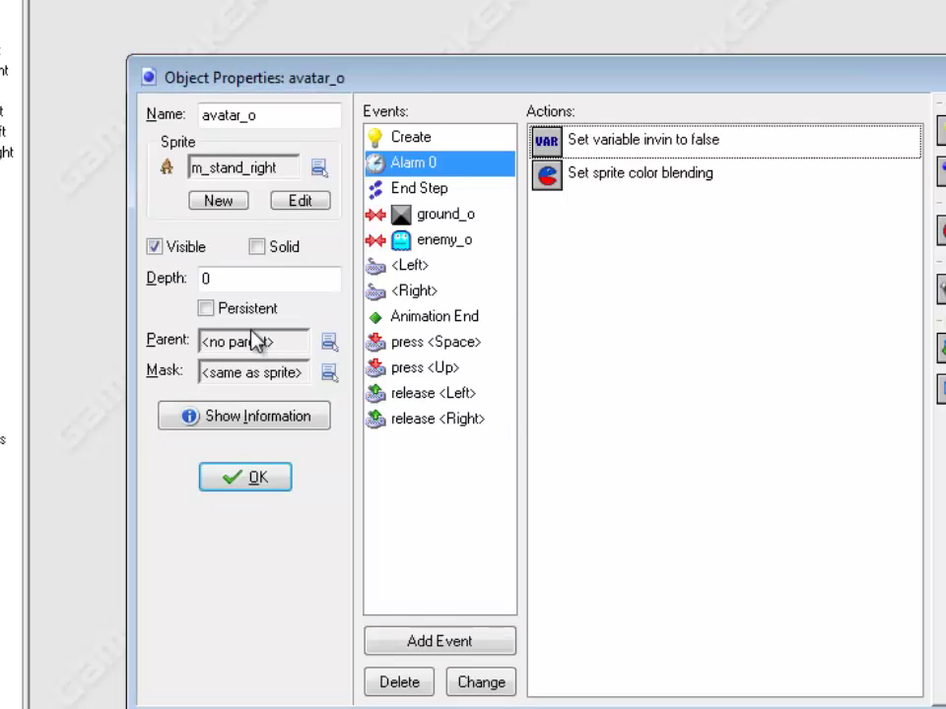
{"action": "left_click", "coordinate": [461, 273]}
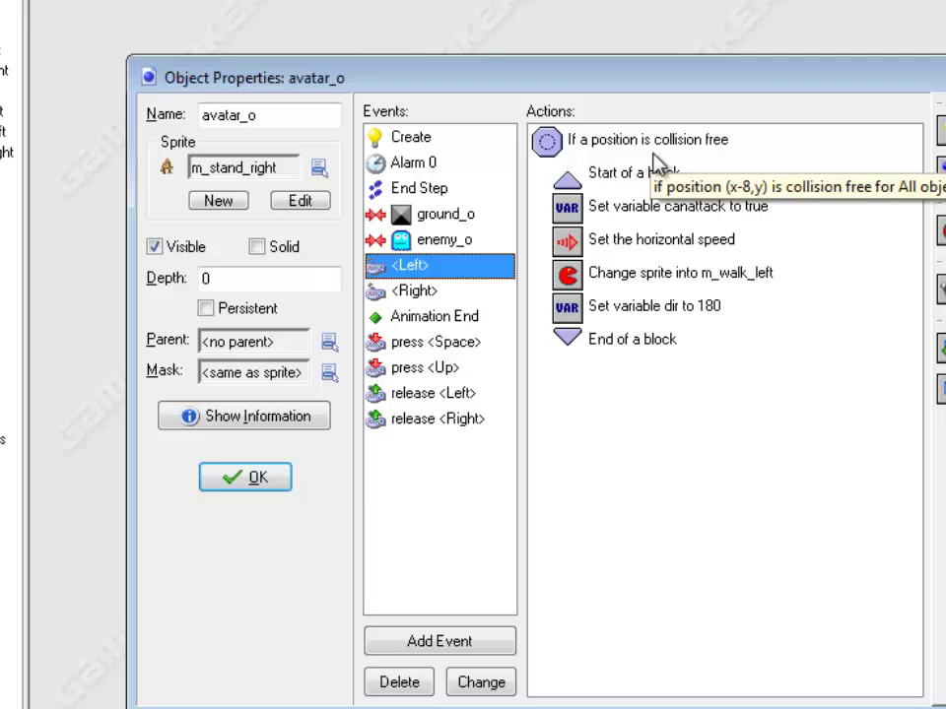
{"action": "double_click", "coordinate": [653, 148]}
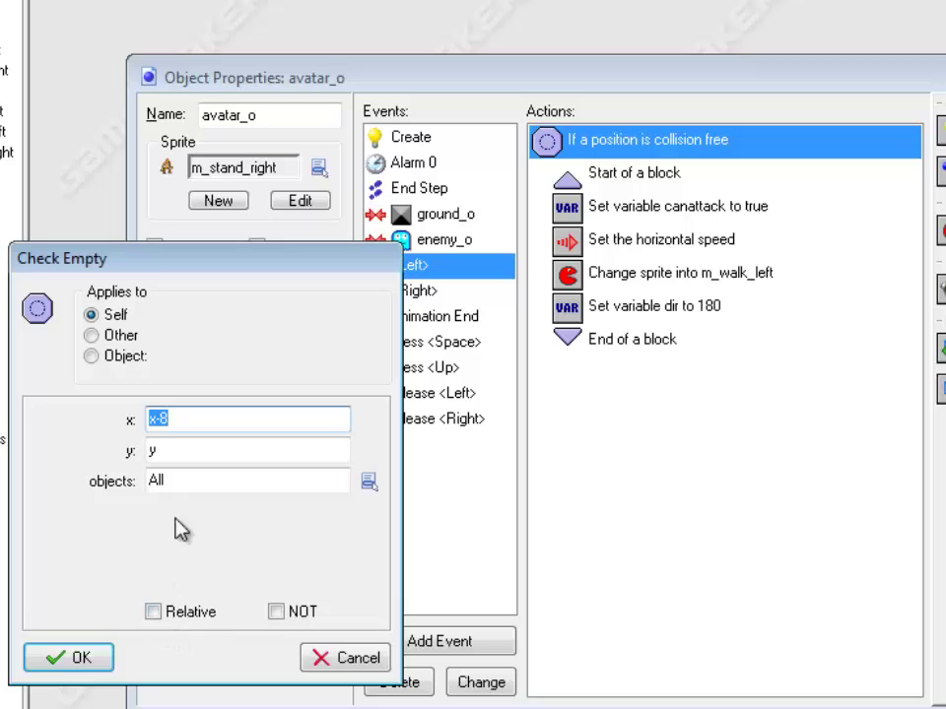
{"action": "left_click", "coordinate": [82, 657]}
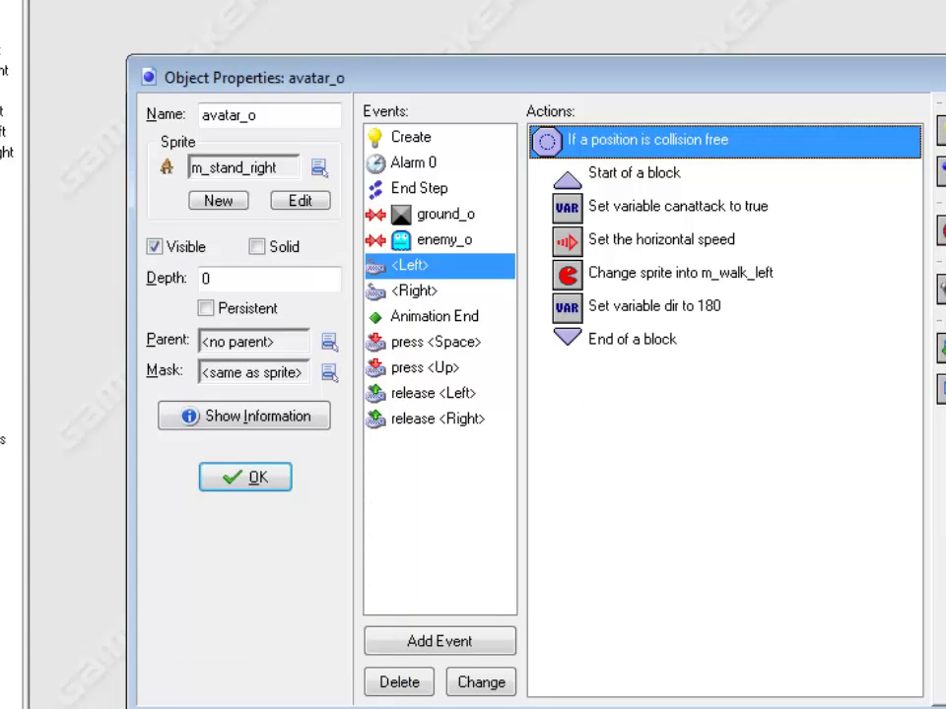
Step: Add a NOT Check Object for ground_o at (x-8, y) and delete the old collision-free check
{"action": "left_click_drag", "start_coordinate": [942, 225], "coordinate": [665, 170]}
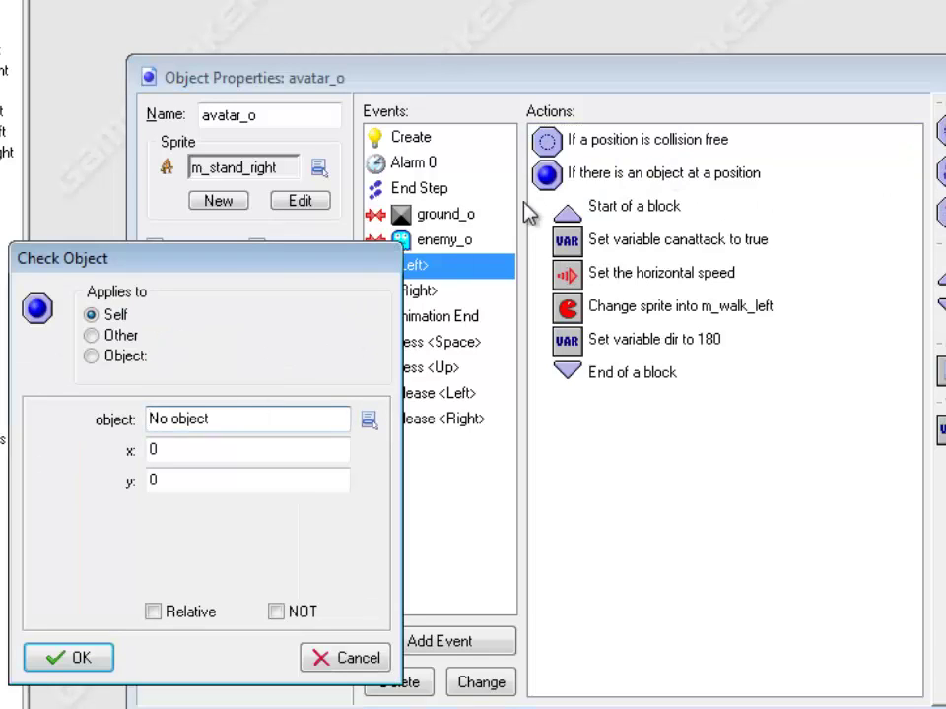
{"action": "left_click", "coordinate": [367, 419]}
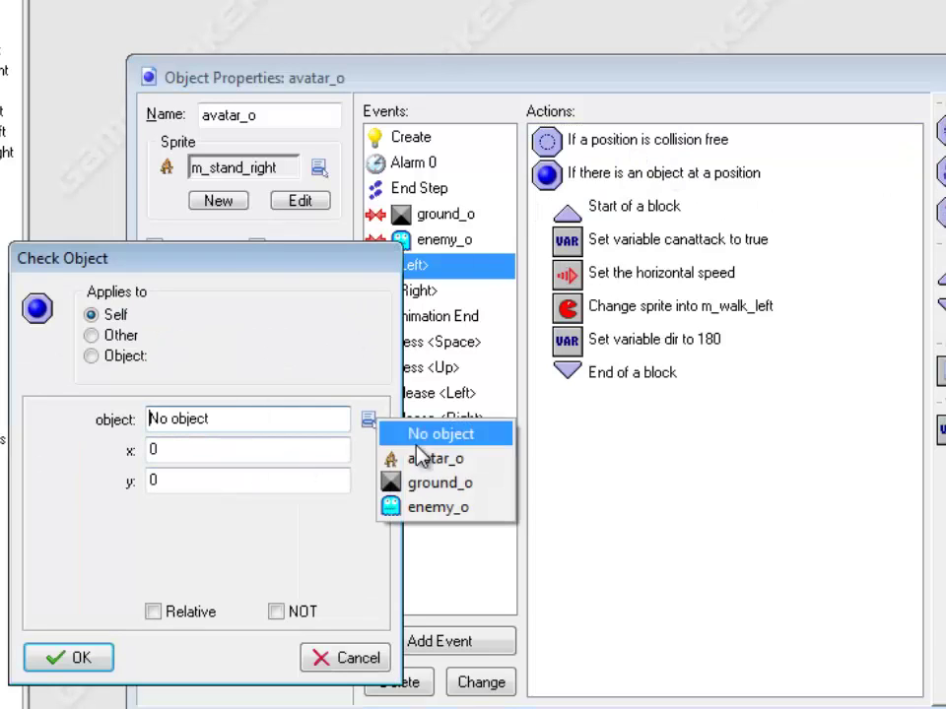
{"action": "left_click", "coordinate": [434, 482]}
{"action": "key", "text": "Tab"}
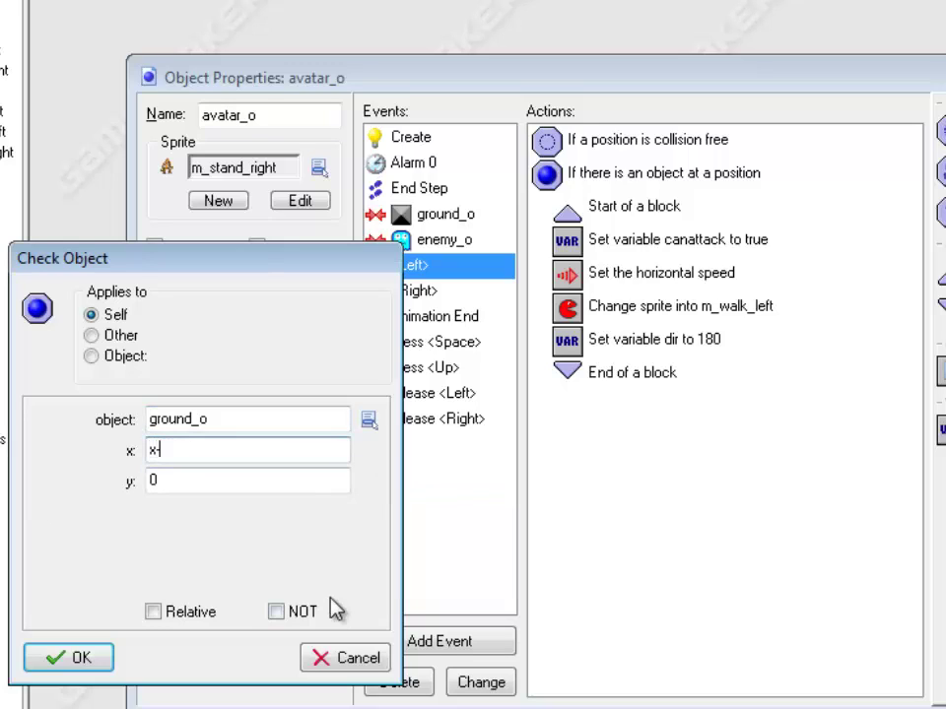
{"action": "key", "text": "Tab"}
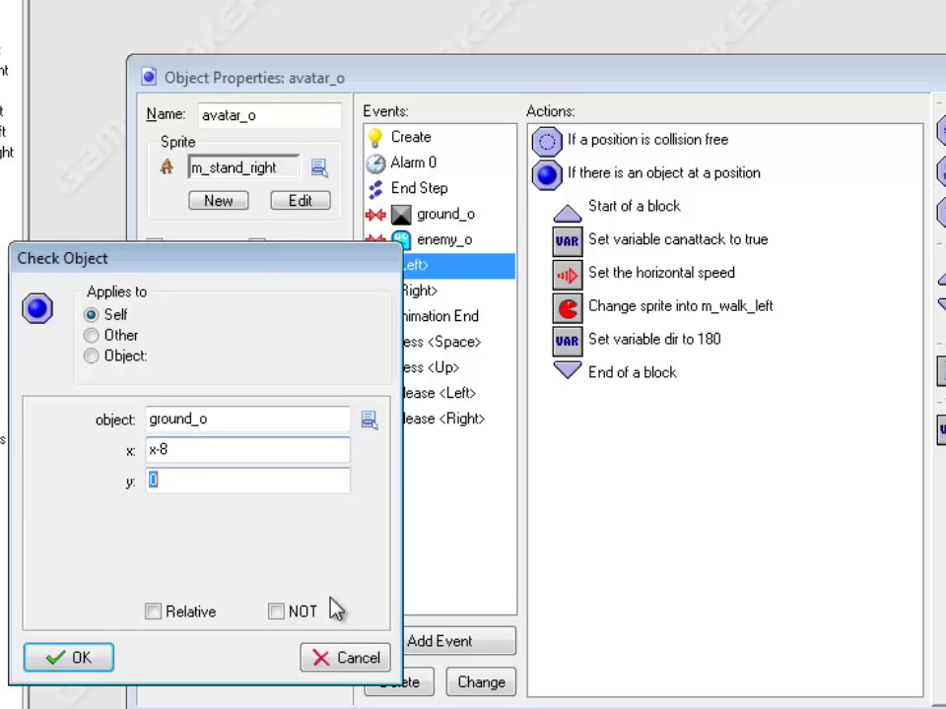
{"action": "type", "text": "y"}
{"action": "left_click", "coordinate": [276, 612]}
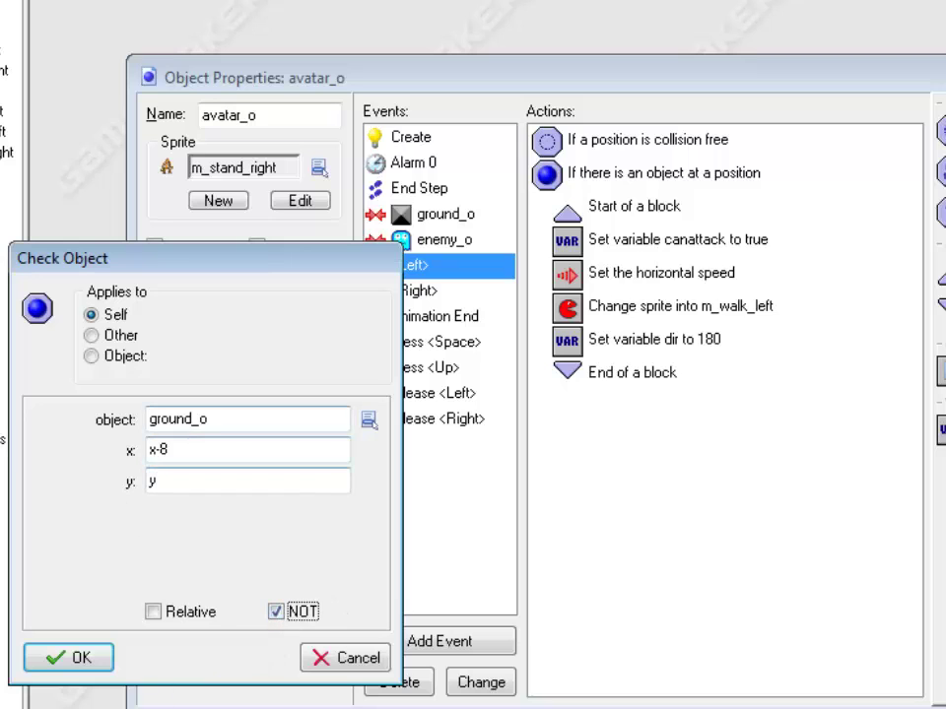
{"action": "left_click", "coordinate": [63, 656]}
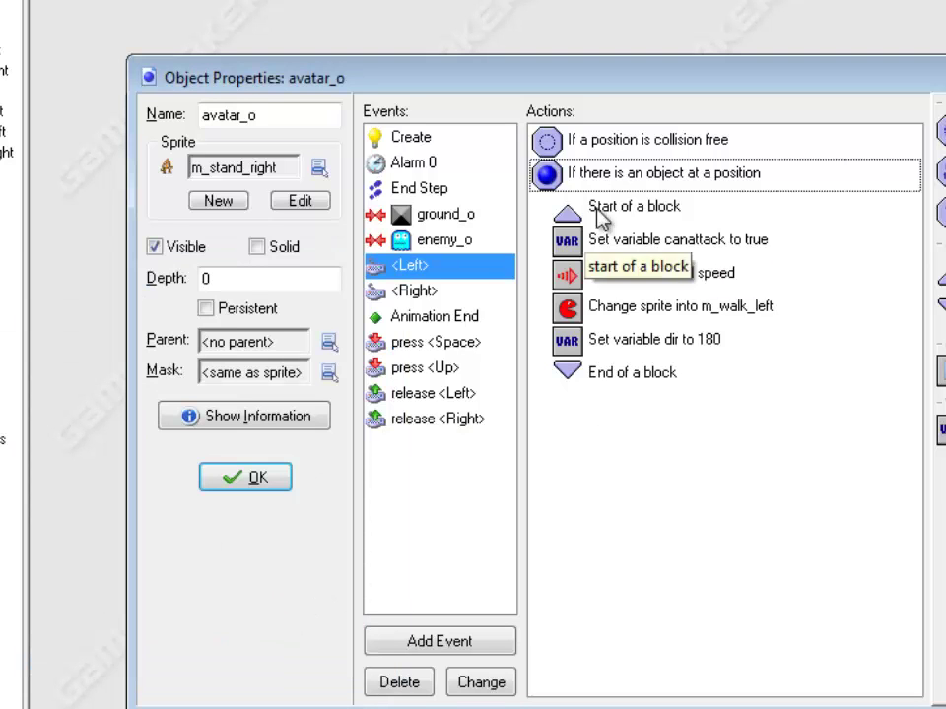
{"action": "left_click", "coordinate": [661, 151]}
{"action": "key", "text": "Delete"}
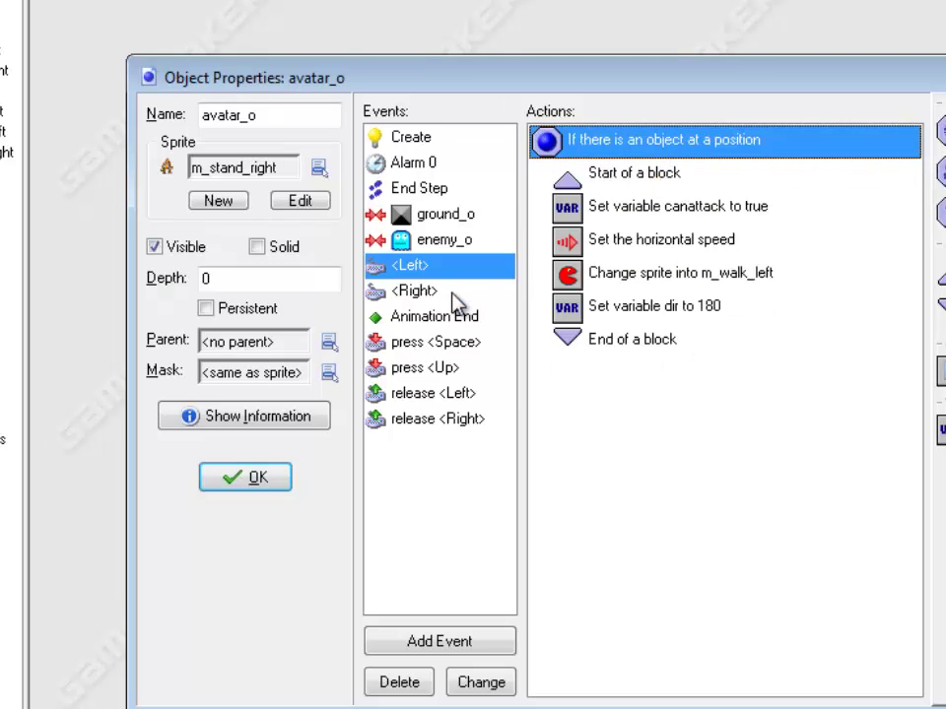
Step: Add a NOT Check Object for ground_o at (x+8, y) to the <Right> event
{"action": "left_click", "coordinate": [452, 293]}
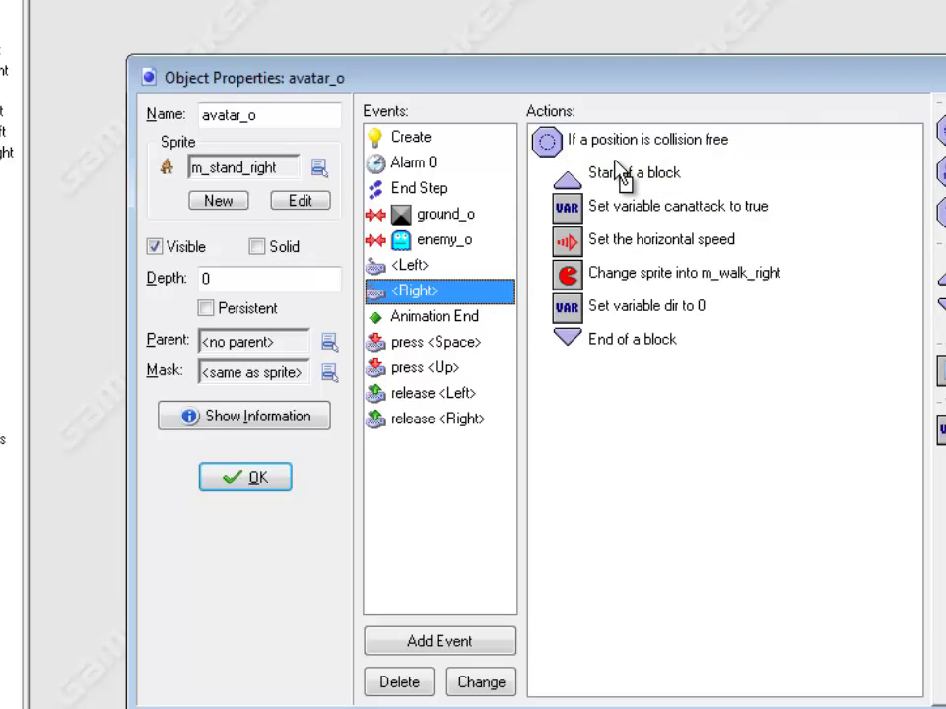
{"action": "left_click_drag", "start_coordinate": [941, 172], "coordinate": [581, 163]}
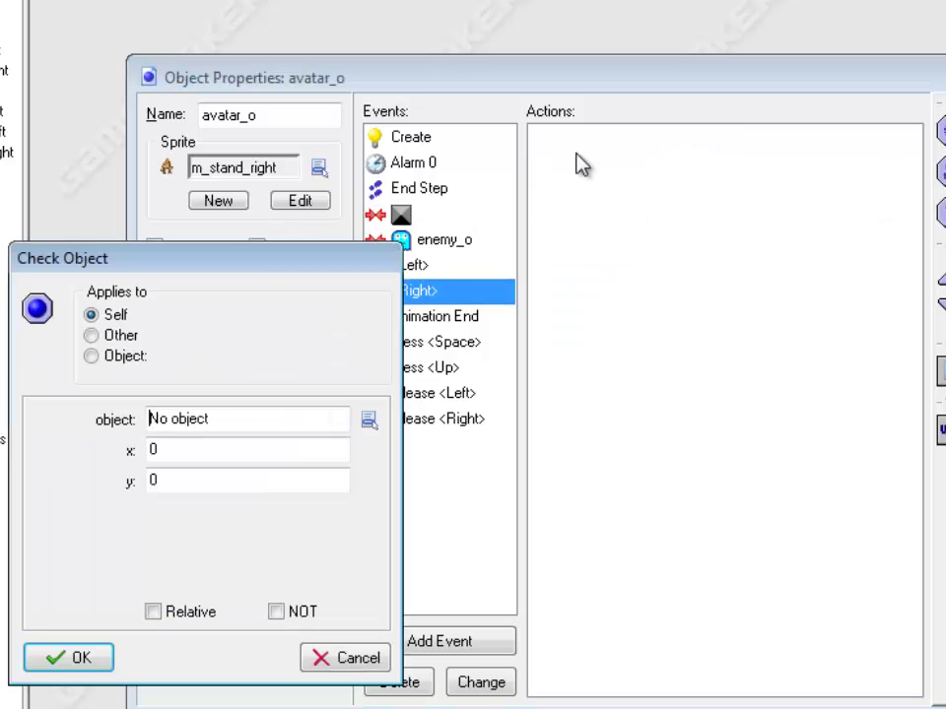
{"action": "left_click", "coordinate": [250, 424]}
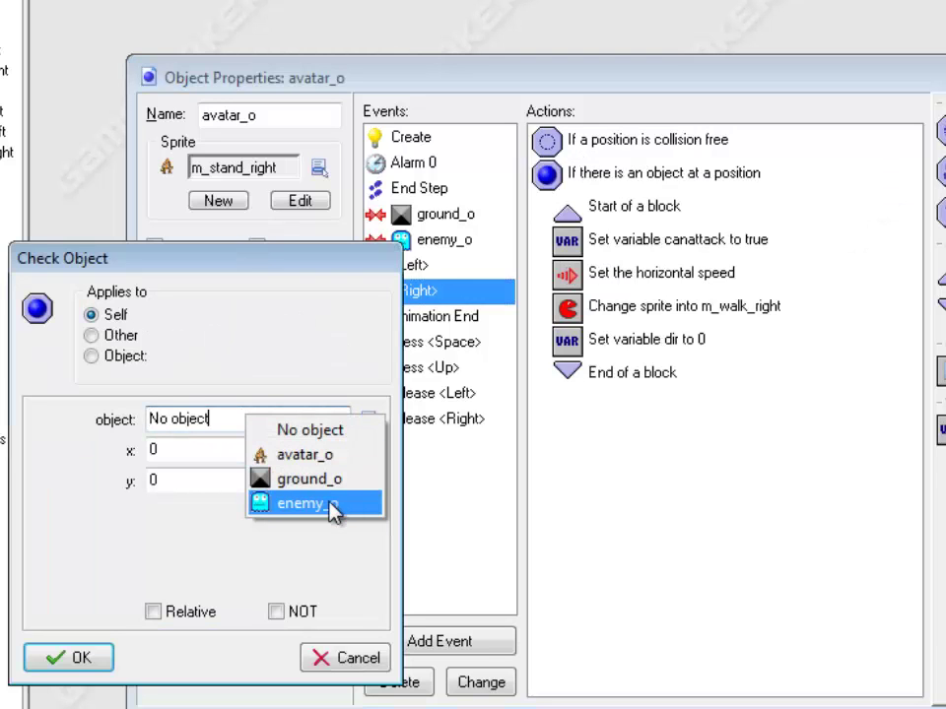
{"action": "left_click", "coordinate": [301, 504]}
{"action": "left_click", "coordinate": [367, 419]}
{"action": "left_click", "coordinate": [428, 483]}
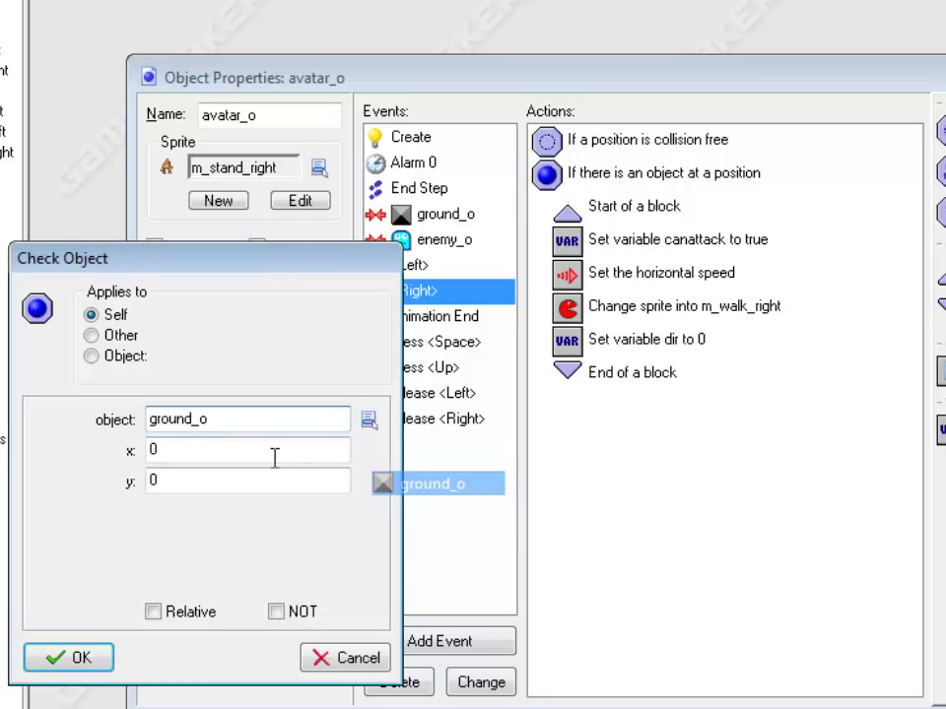
{"action": "double_click", "coordinate": [193, 450]}
{"action": "type", "text": "x+8"}
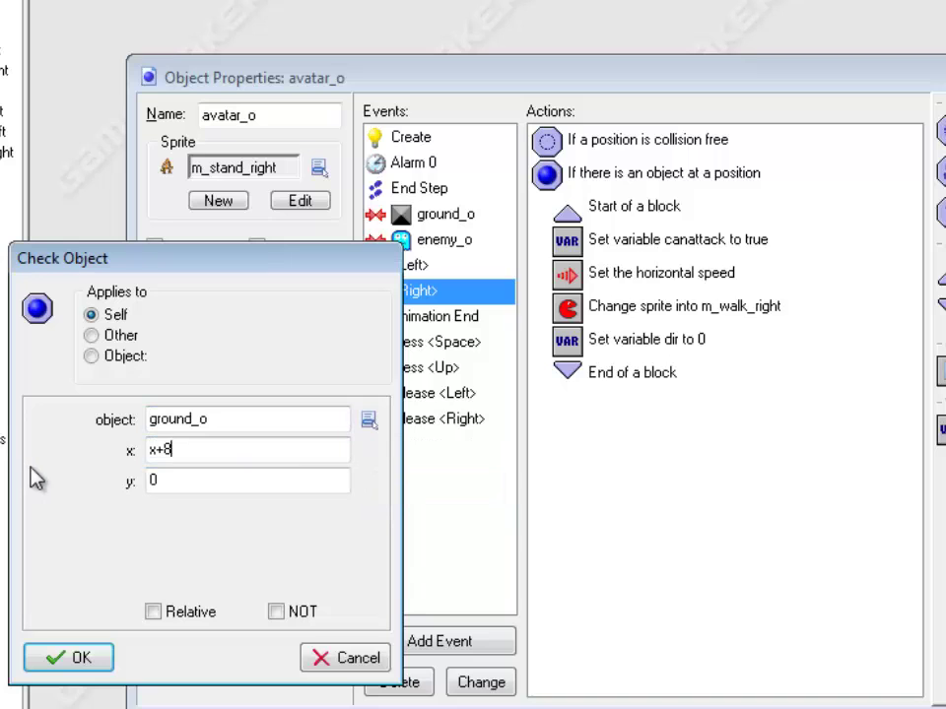
{"action": "key", "text": "Tab"}
{"action": "type", "text": "y"}
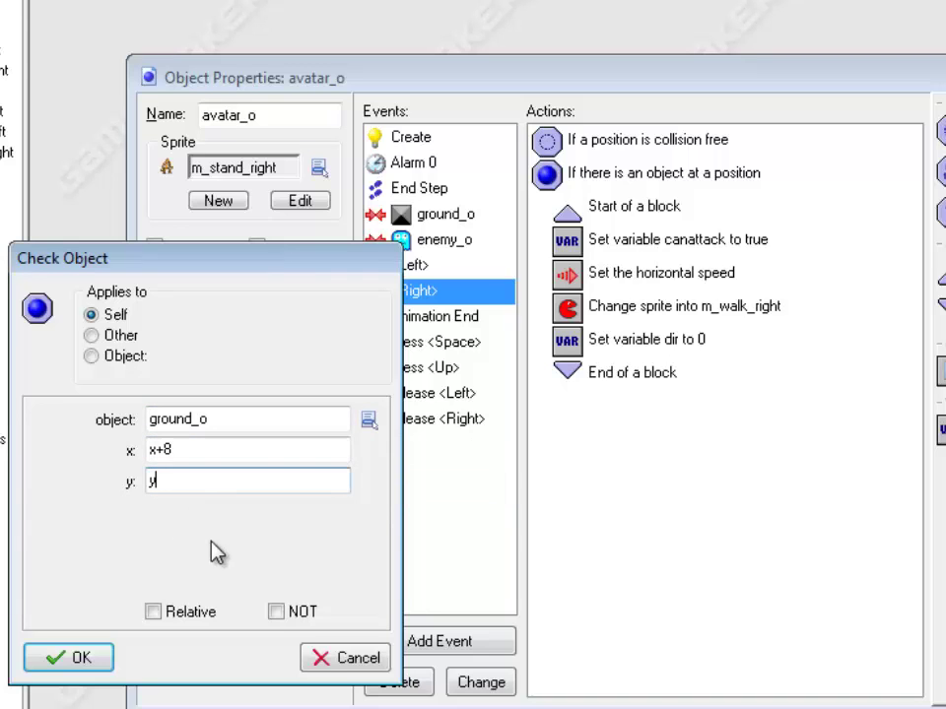
{"action": "left_click", "coordinate": [276, 613]}
{"action": "left_click", "coordinate": [79, 658]}
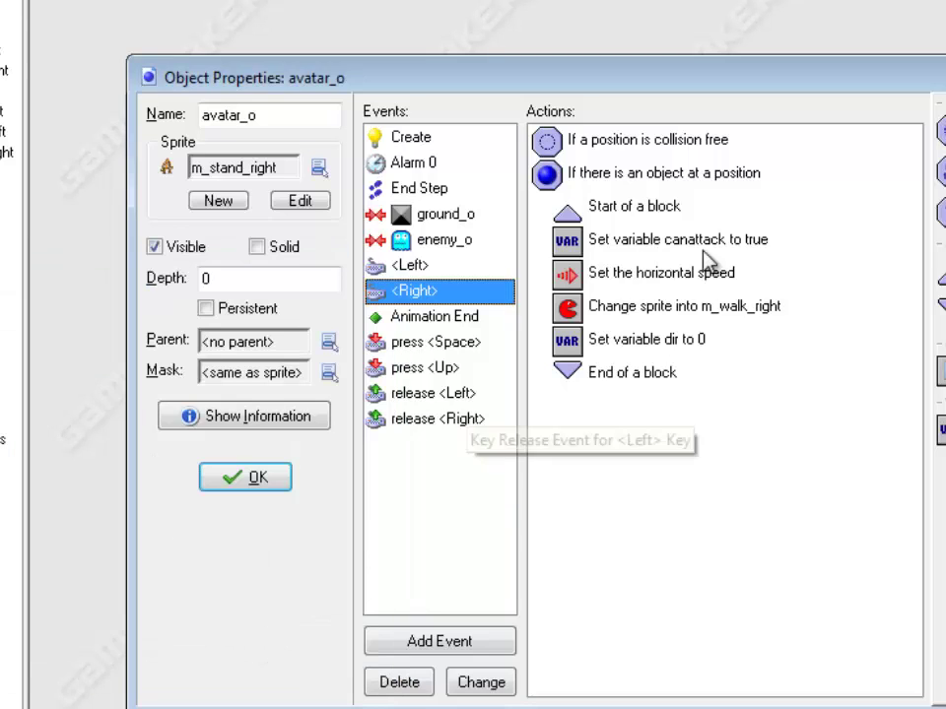
Step: Review the <Left> ground check, then delete the collision-free check from <Right>
{"action": "left_click", "coordinate": [409, 265]}
{"action": "left_click", "coordinate": [634, 143]}
{"action": "double_click", "coordinate": [633, 143]}
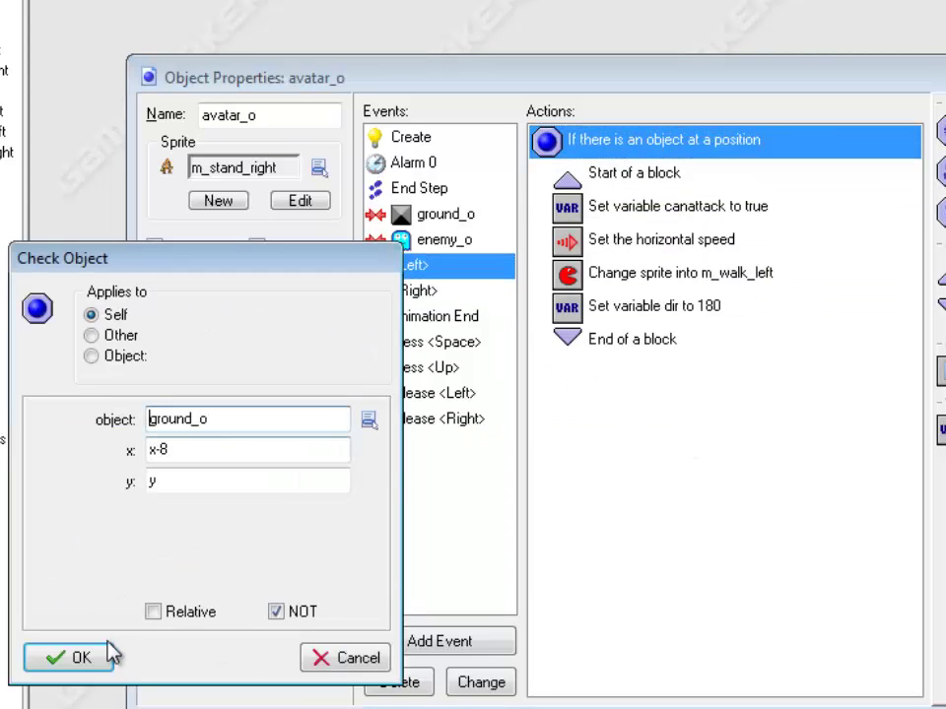
{"action": "left_click", "coordinate": [104, 652]}
{"action": "left_click", "coordinate": [414, 291]}
{"action": "left_click", "coordinate": [639, 143]}
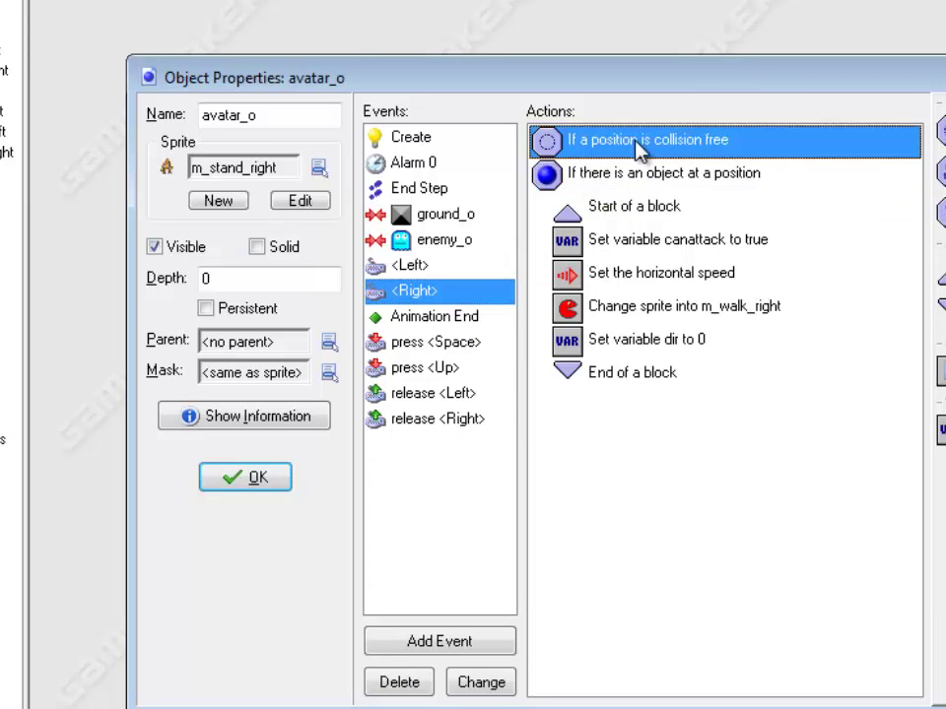
{"action": "key", "text": "Delete"}
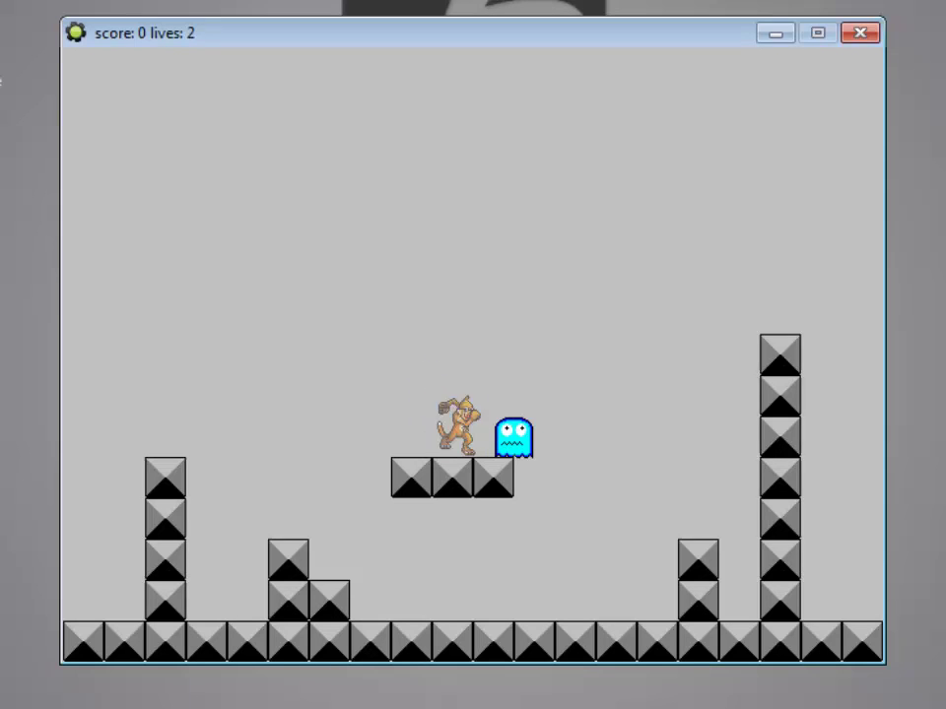
{"action": "key", "text": "Right"}
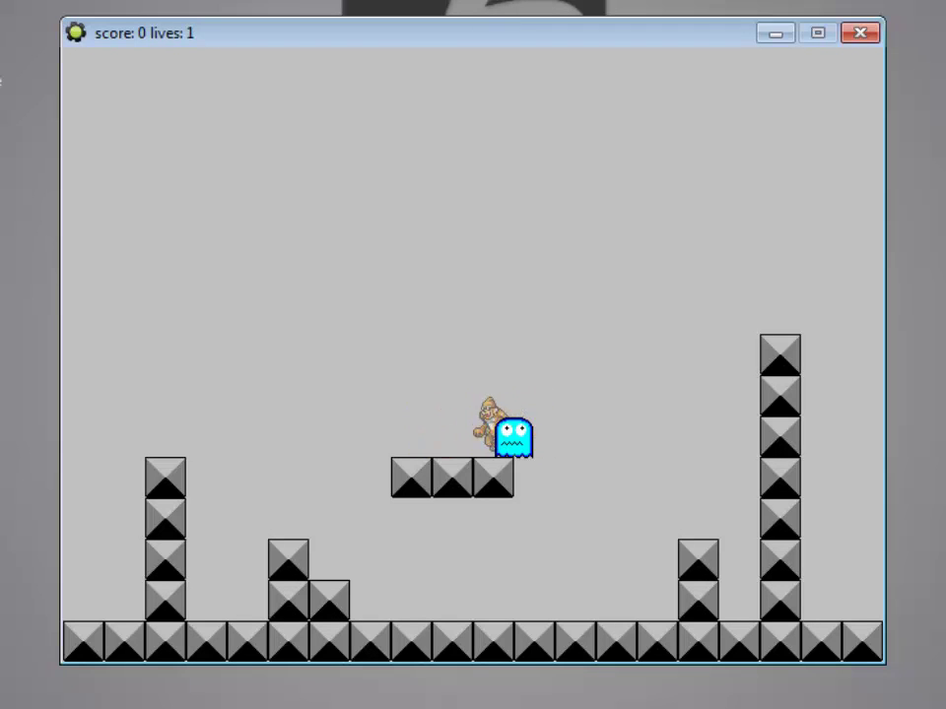
{"action": "key", "text": "Right"}
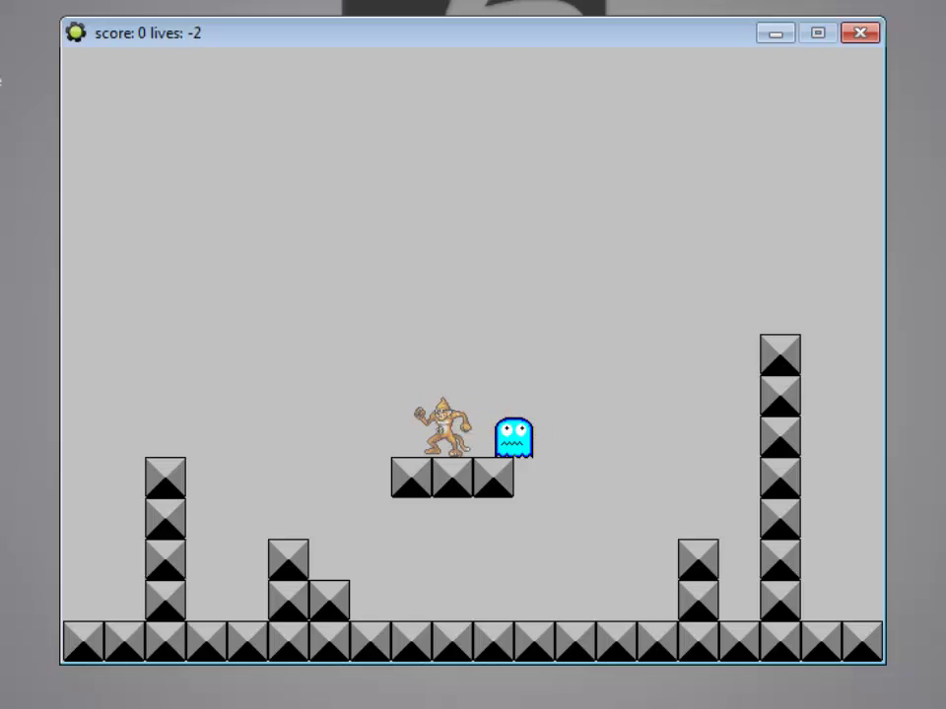
{"action": "left_click", "coordinate": [860, 35]}
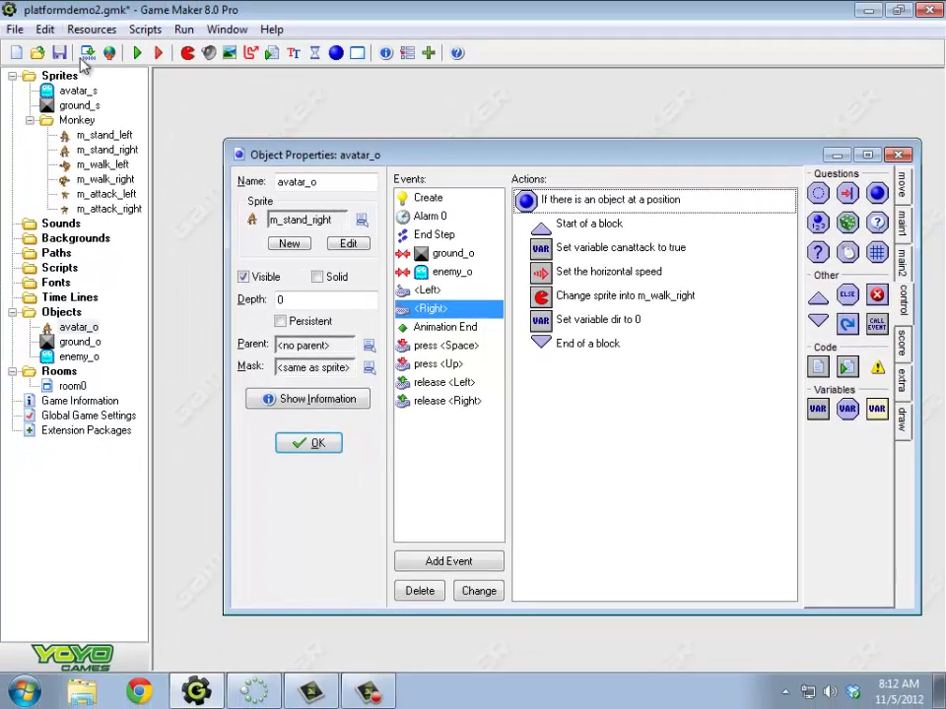
Step: Create a new sprite and start a blank 32×32 image in the sprite editor
{"action": "right_click", "coordinate": [67, 85]}
{"action": "left_click", "coordinate": [118, 91]}
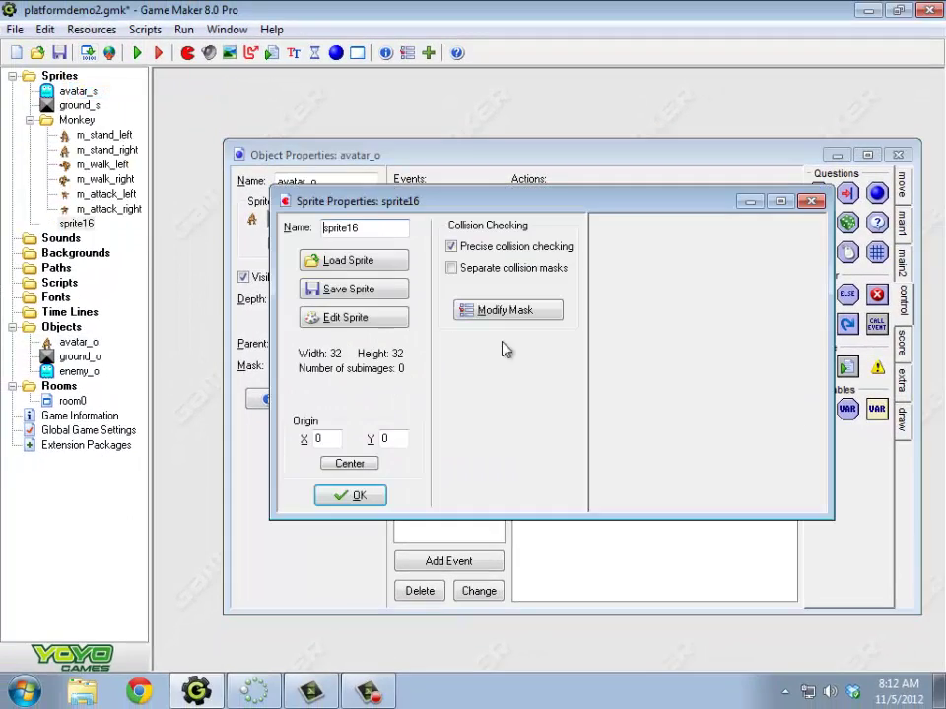
{"action": "left_click", "coordinate": [345, 316]}
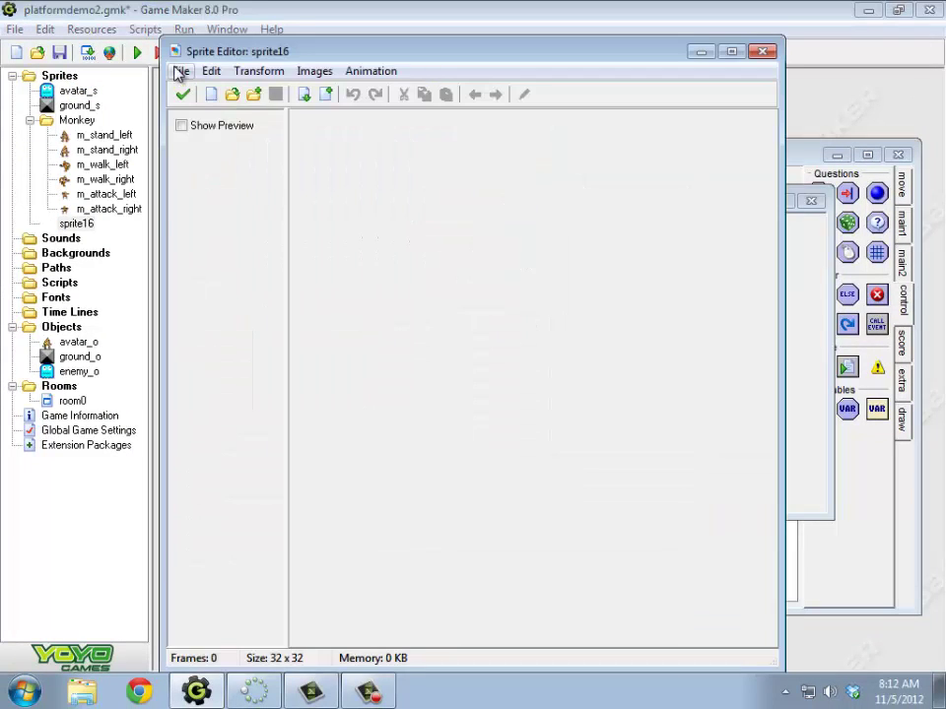
{"action": "left_click", "coordinate": [179, 72]}
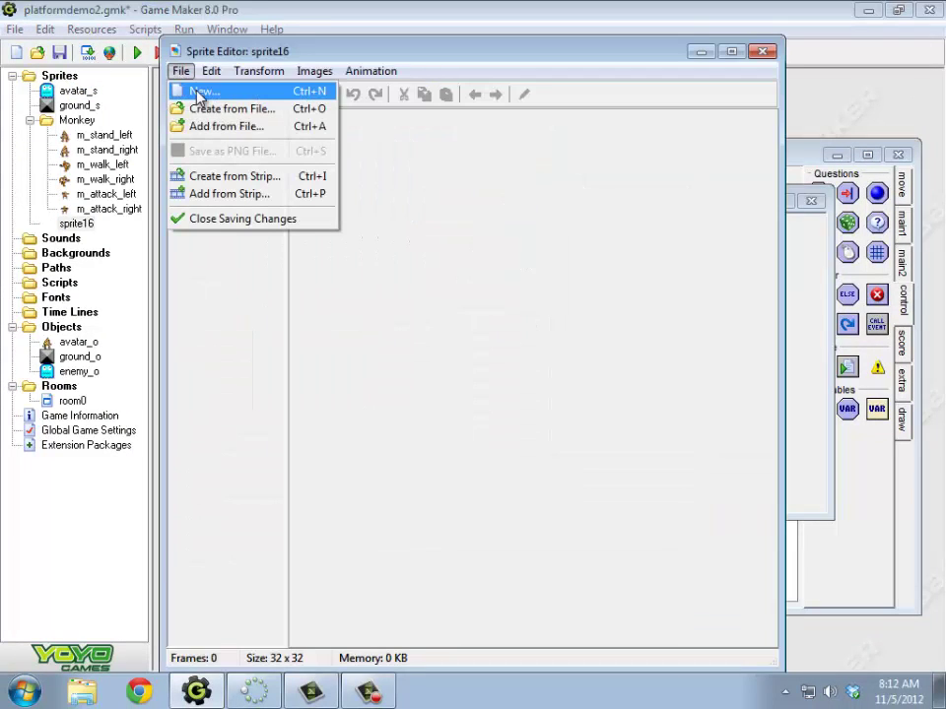
{"action": "left_click", "coordinate": [194, 89]}
{"action": "left_click", "coordinate": [412, 406]}
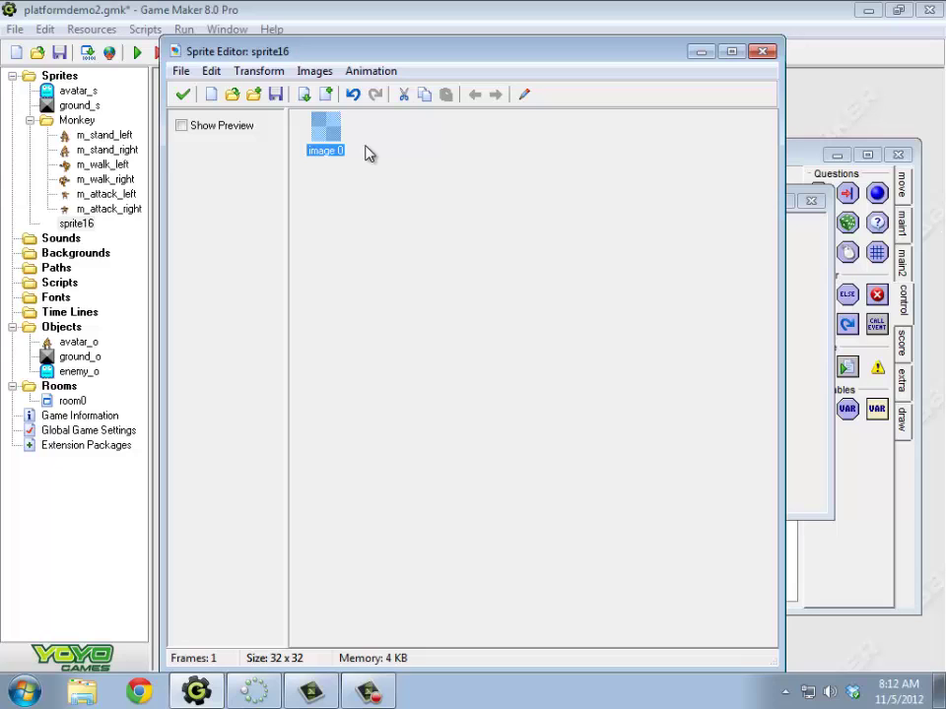
Step: Fill the 32×32 frame solid black and close the image and sprite editors
{"action": "double_click", "coordinate": [329, 140]}
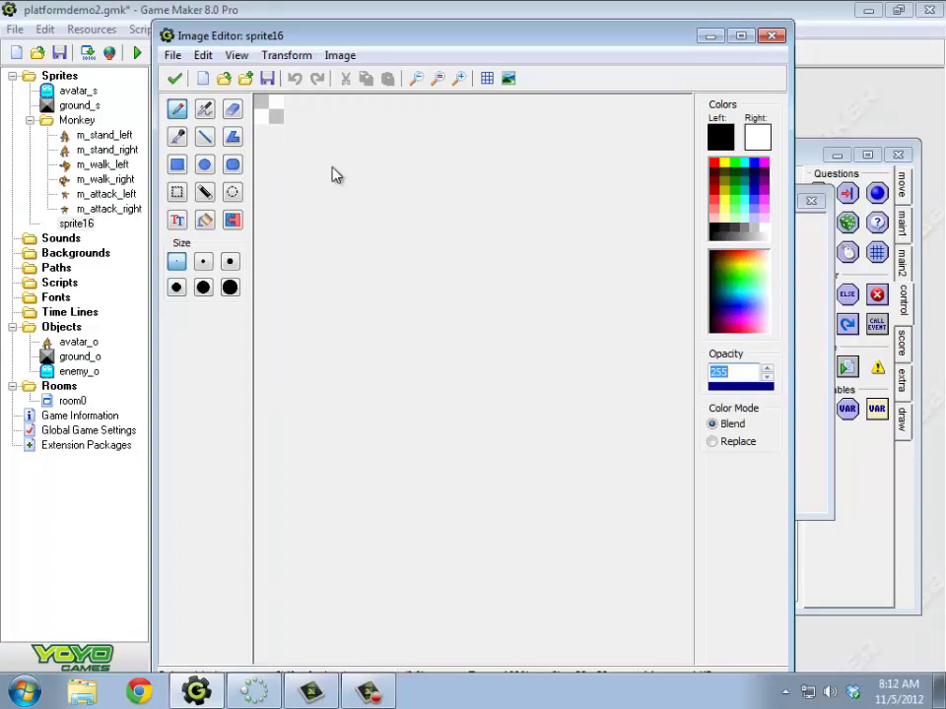
{"action": "left_click", "coordinate": [205, 220]}
{"action": "left_click", "coordinate": [270, 118]}
{"action": "left_click", "coordinate": [182, 79]}
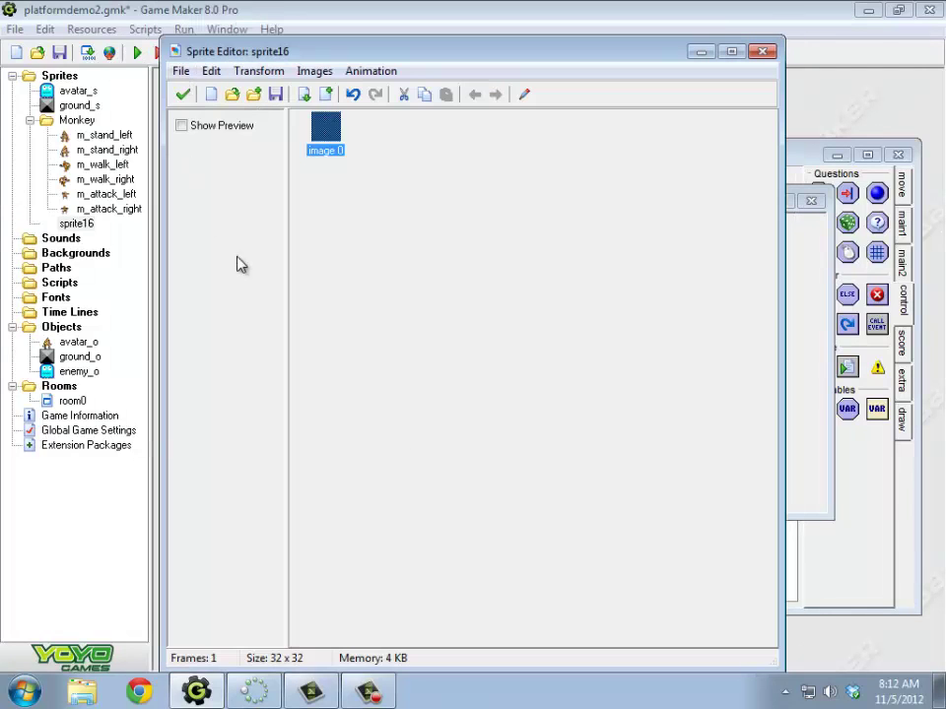
{"action": "left_click", "coordinate": [182, 93]}
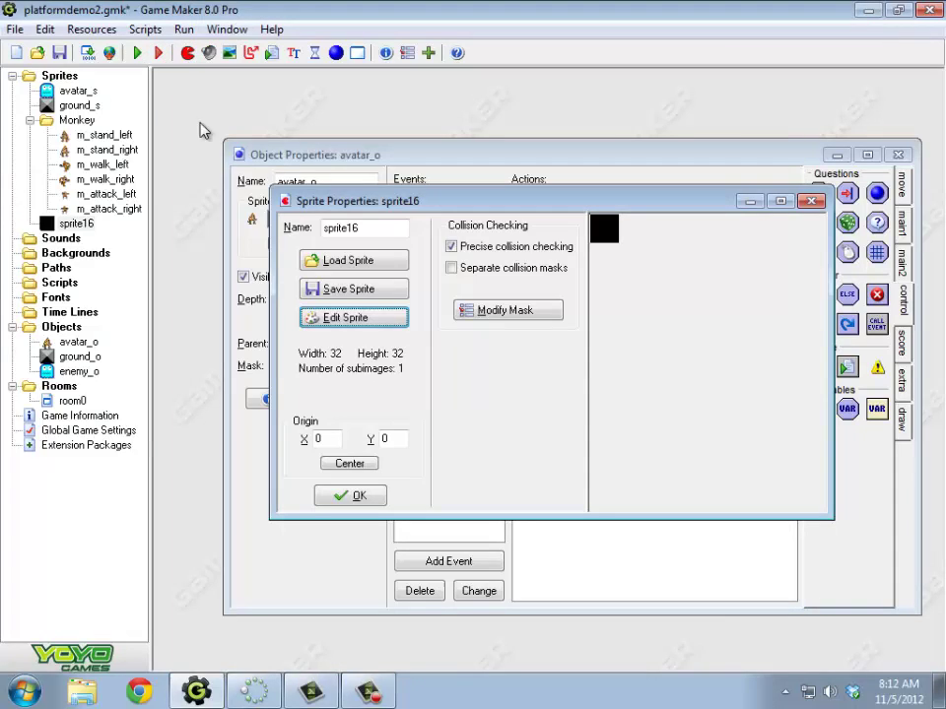
Step: Name the new sprite enemy_block
{"action": "left_click", "coordinate": [360, 497]}
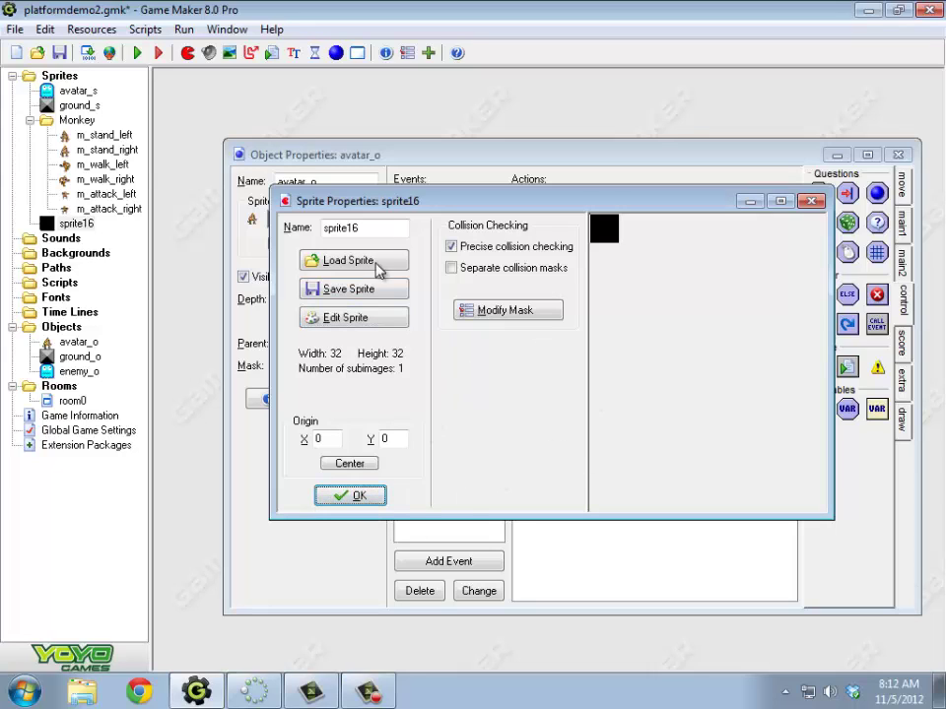
{"action": "key", "text": "Tab"}
{"action": "type", "text": "en"}
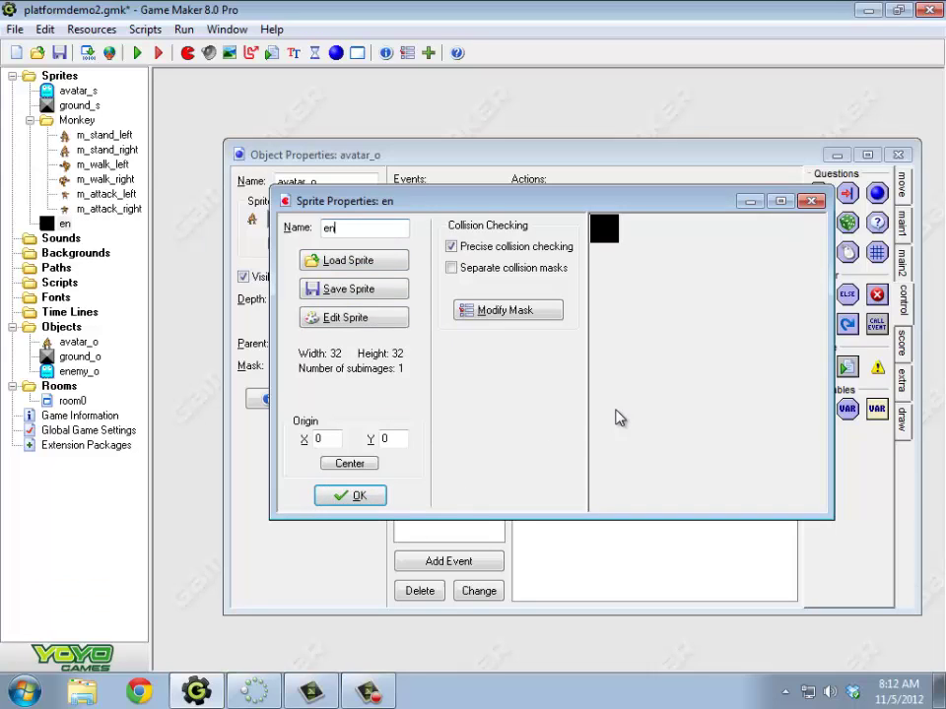
{"action": "type", "text": "emy_block_s"}
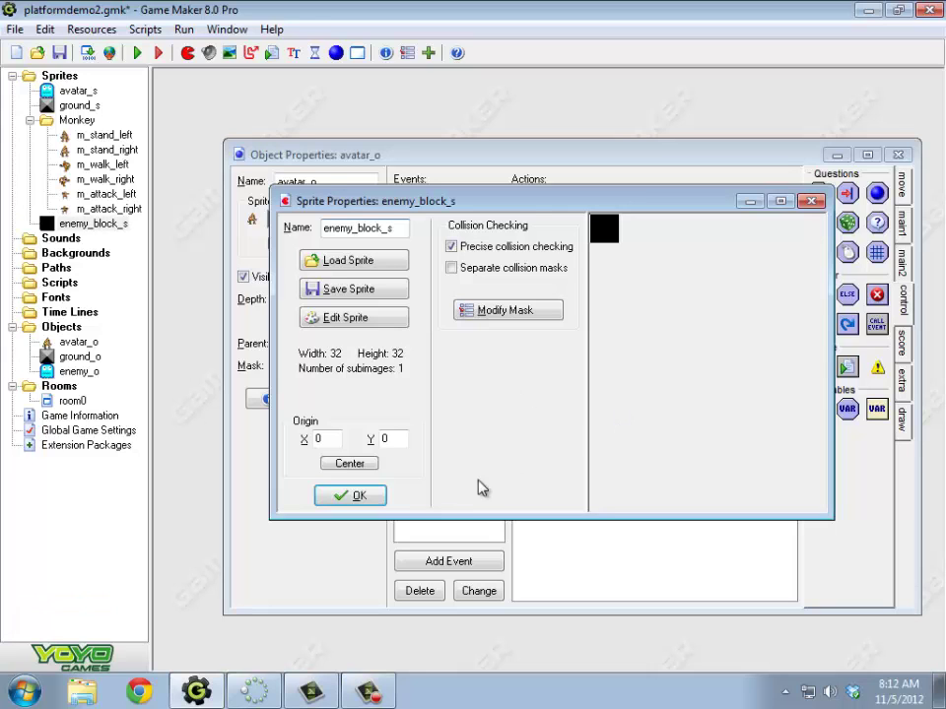
Step: Create object enemy_block_o using the enemy_block_s sprite, then open room0
{"action": "left_click", "coordinate": [340, 497]}
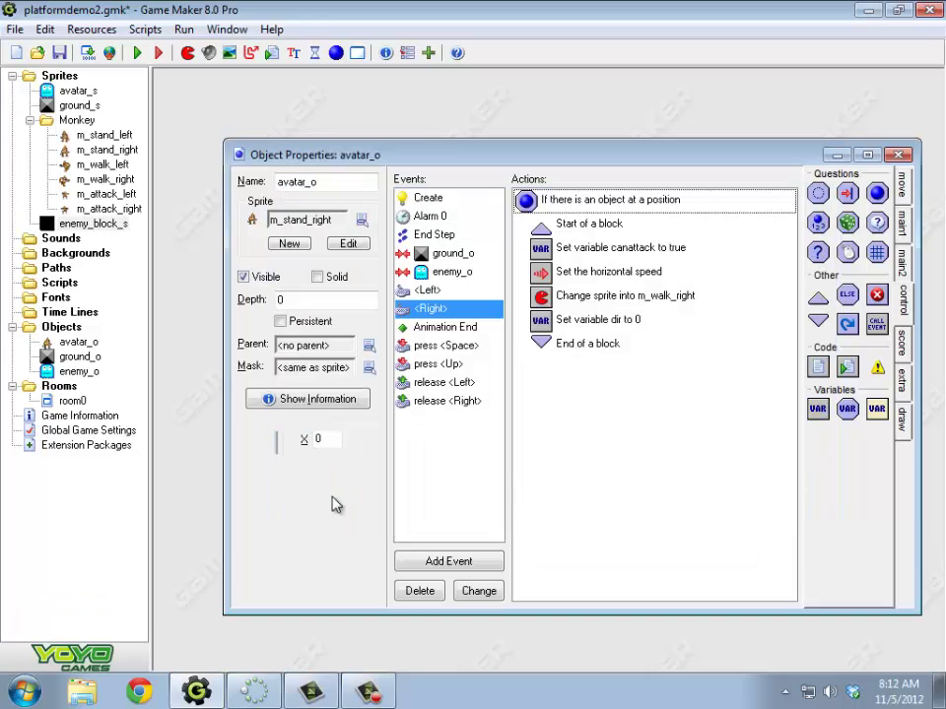
{"action": "right_click", "coordinate": [61, 326]}
{"action": "left_click", "coordinate": [99, 337]}
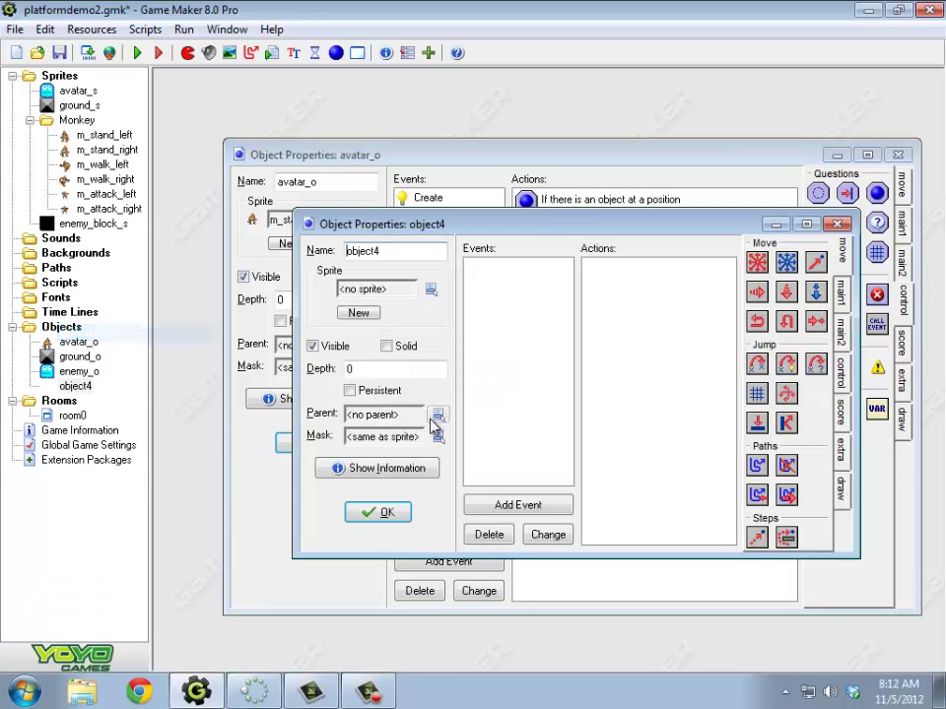
{"action": "double_click", "coordinate": [414, 252]}
{"action": "type", "text": "enemy"}
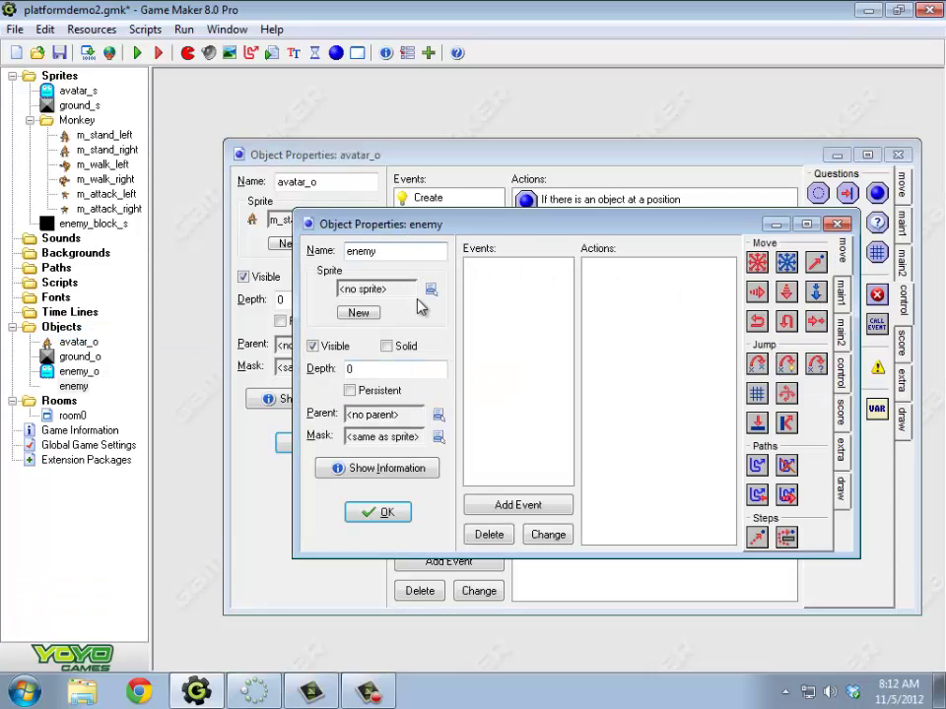
{"action": "type", "text": "_block_o"}
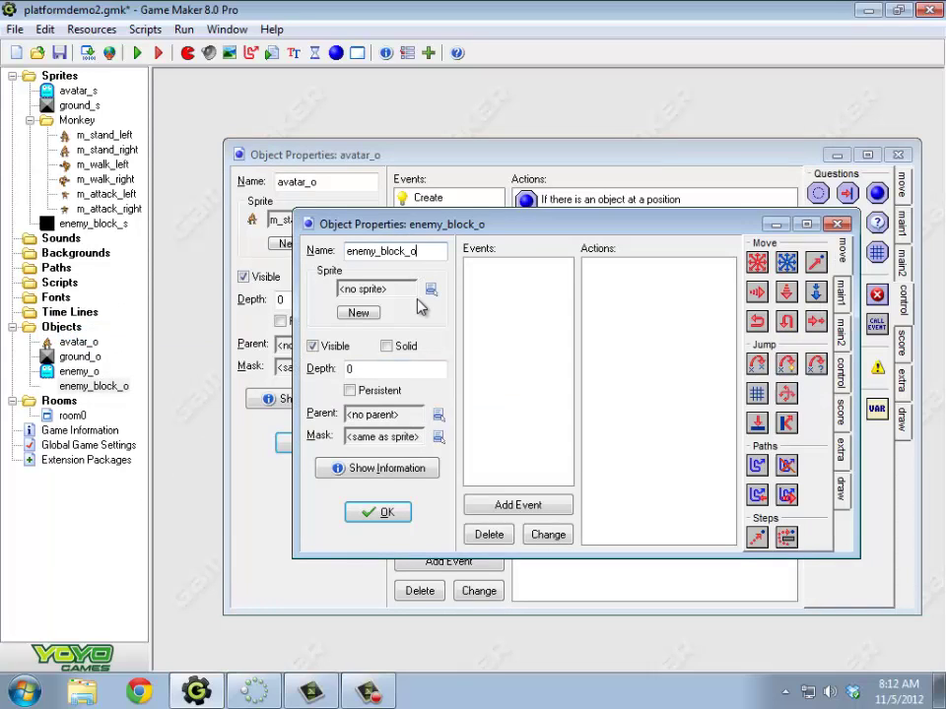
{"action": "left_click", "coordinate": [430, 289]}
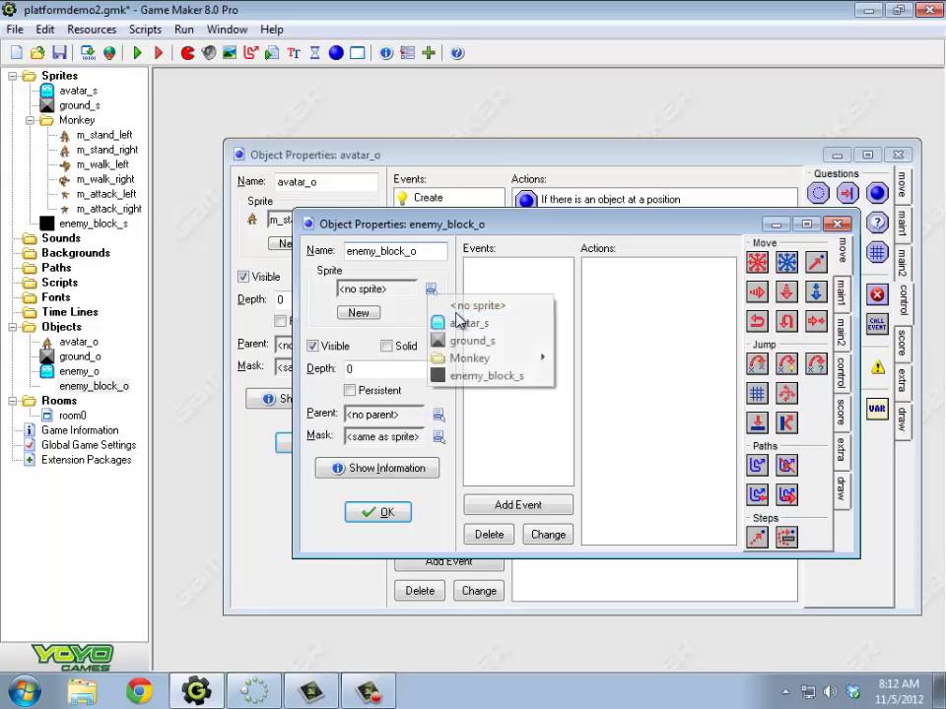
{"action": "left_click", "coordinate": [502, 376]}
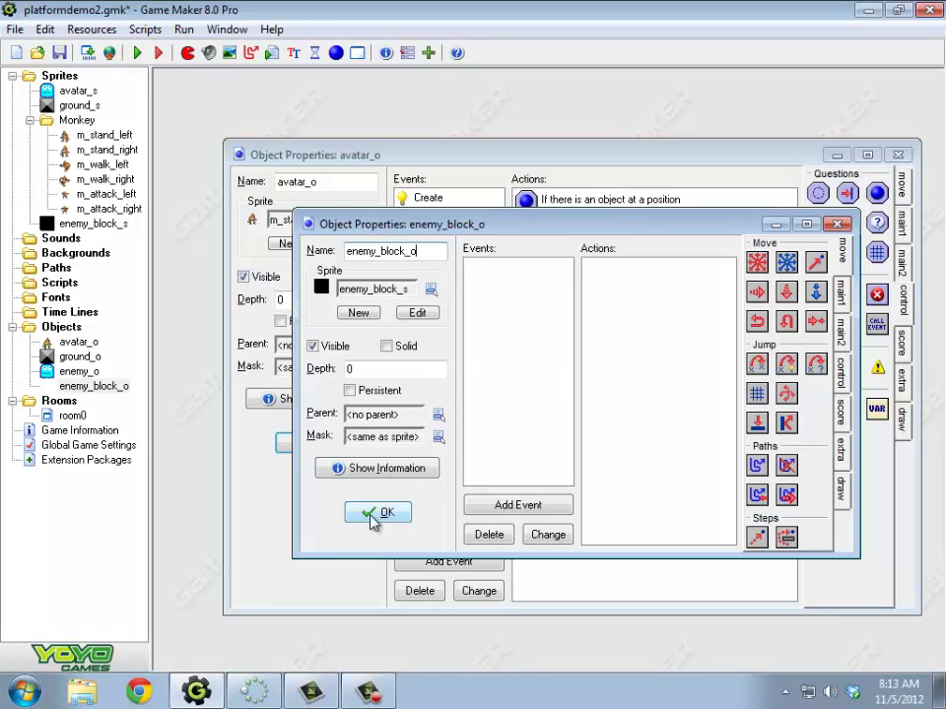
{"action": "left_click", "coordinate": [380, 515]}
{"action": "double_click", "coordinate": [71, 417]}
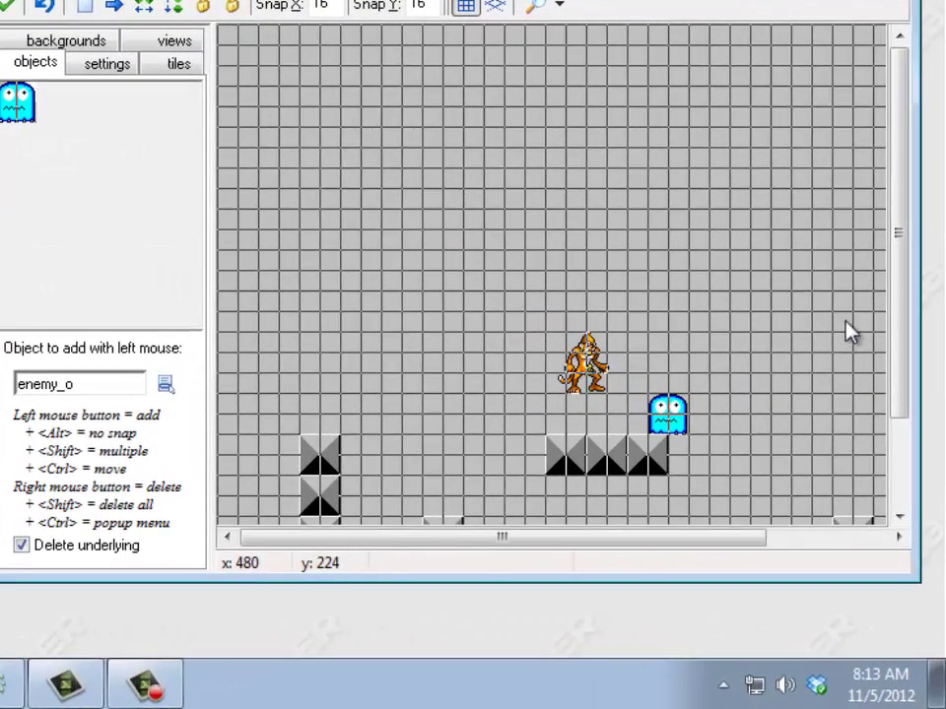
Step: Clear a stray ghost and ground block, and add a ground_o block right of the platform
{"action": "right_click", "coordinate": [670, 411]}
{"action": "left_click_drag", "start_coordinate": [774, 399], "coordinate": [667, 459]}
{"action": "right_click", "coordinate": [666, 459]}
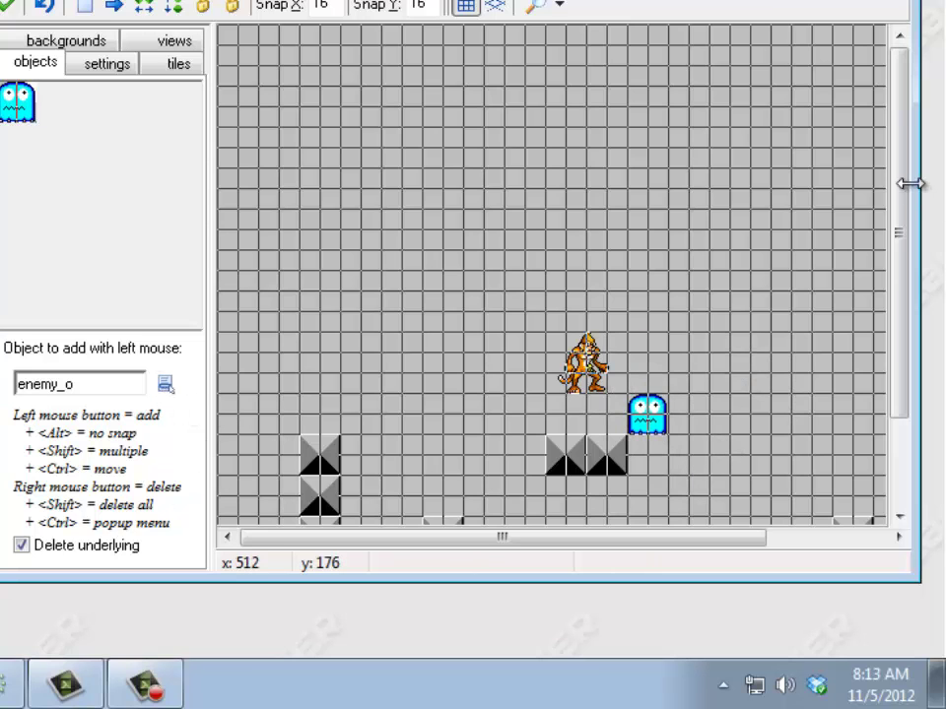
{"action": "left_click_drag", "start_coordinate": [906, 183], "coordinate": [903, 304]}
{"action": "left_click", "coordinate": [165, 384]}
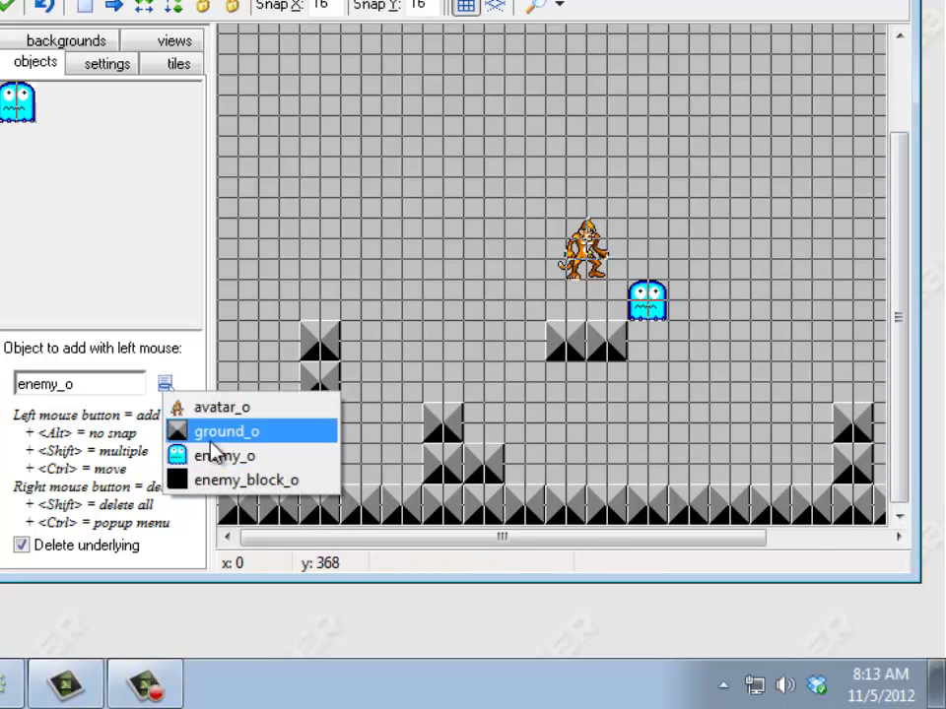
{"action": "left_click", "coordinate": [215, 430]}
{"action": "left_click", "coordinate": [642, 341]}
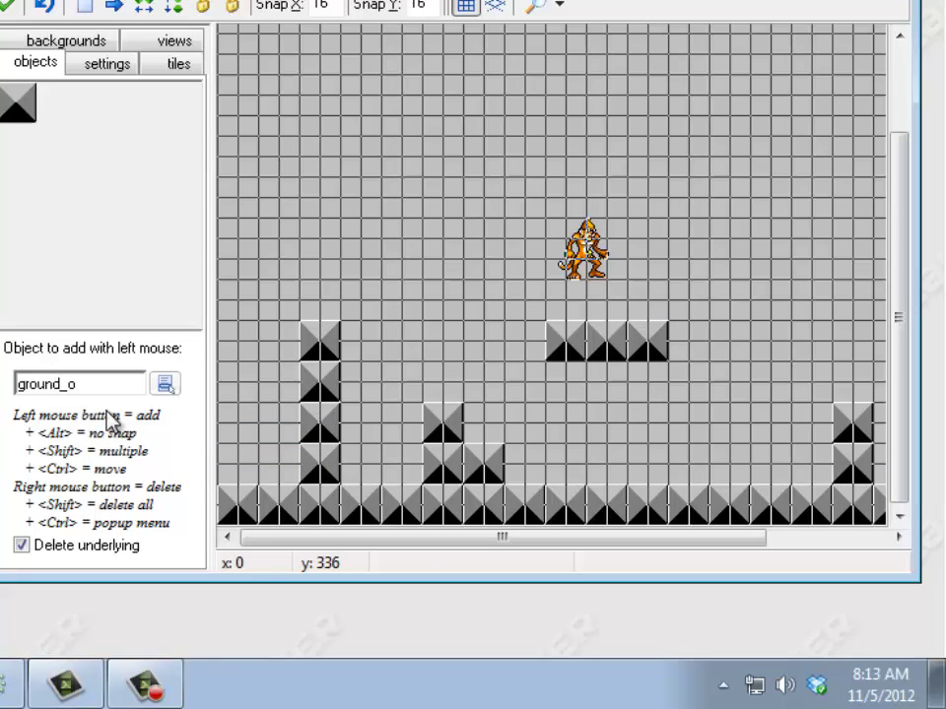
Step: Place an enemy_o ghost beside the monkey with Delete underlying off, moving it onto the platform
{"action": "left_click", "coordinate": [166, 384]}
{"action": "left_click", "coordinate": [205, 447]}
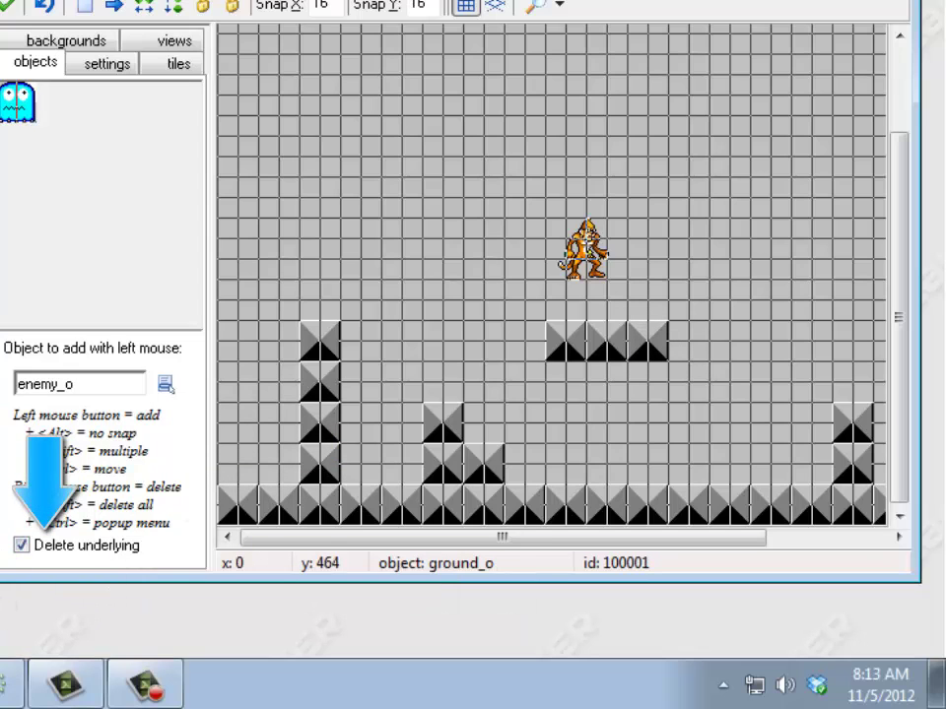
{"action": "left_click", "coordinate": [21, 545]}
{"action": "left_click_drag", "start_coordinate": [795, 244], "coordinate": [669, 296]}
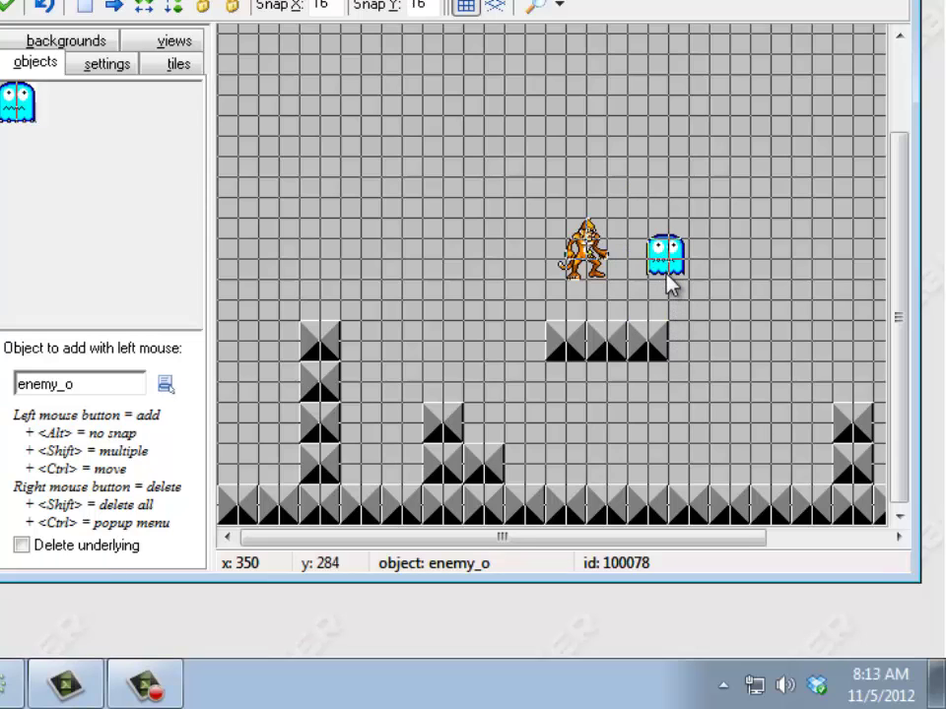
{"action": "left_click_drag", "start_coordinate": [669, 277], "coordinate": [647, 318]}
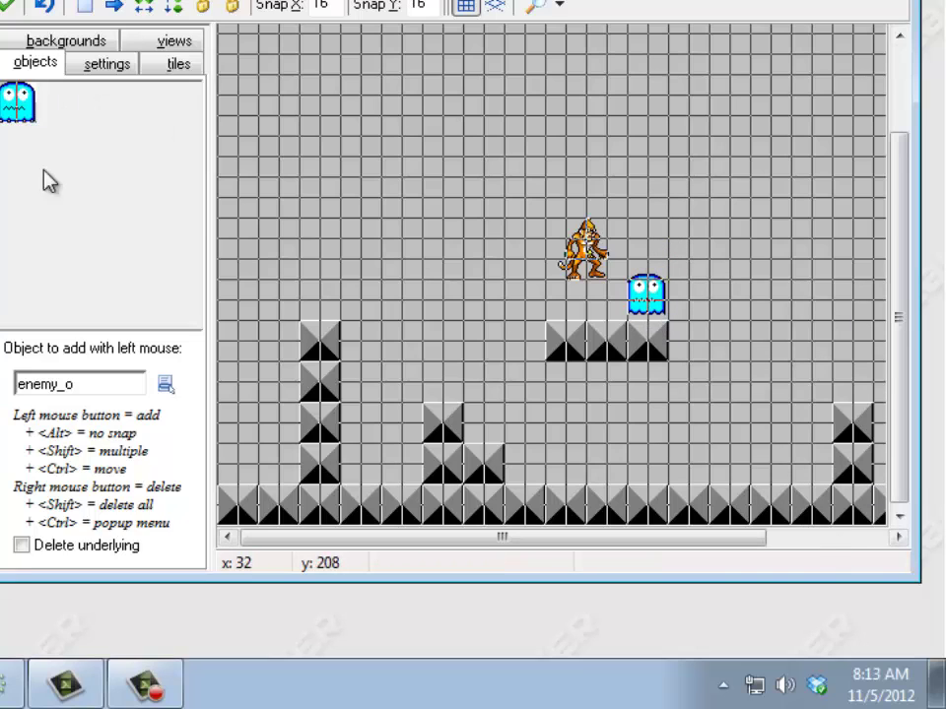
Step: Place two black enemy_block_o blocks, one left and one right of the ghost
{"action": "left_click", "coordinate": [164, 383]}
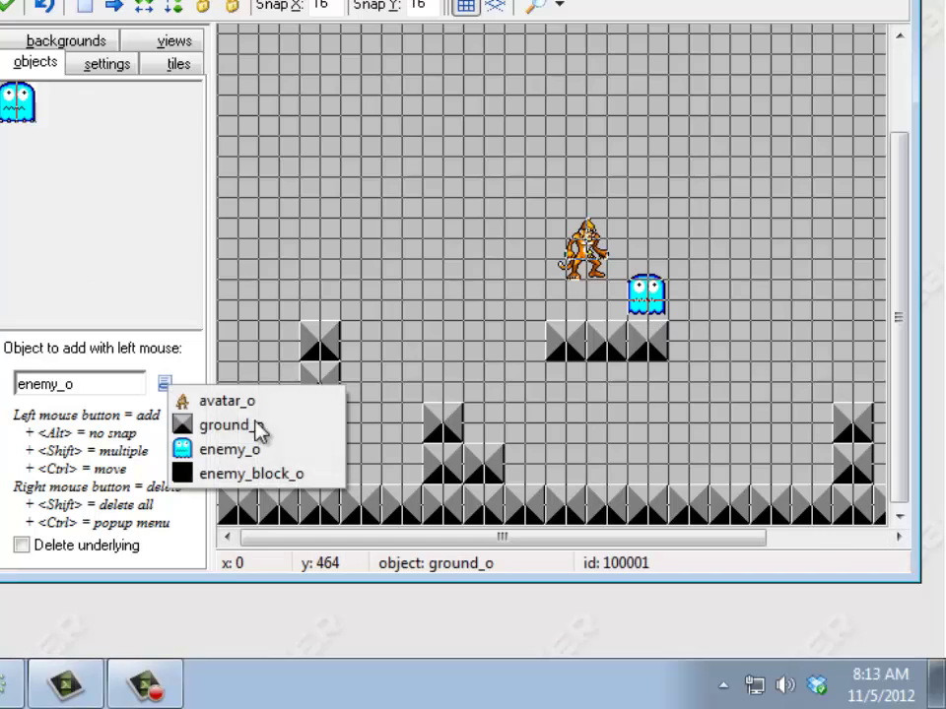
{"action": "left_click", "coordinate": [241, 474]}
{"action": "left_click_drag", "start_coordinate": [517, 278], "coordinate": [517, 297]}
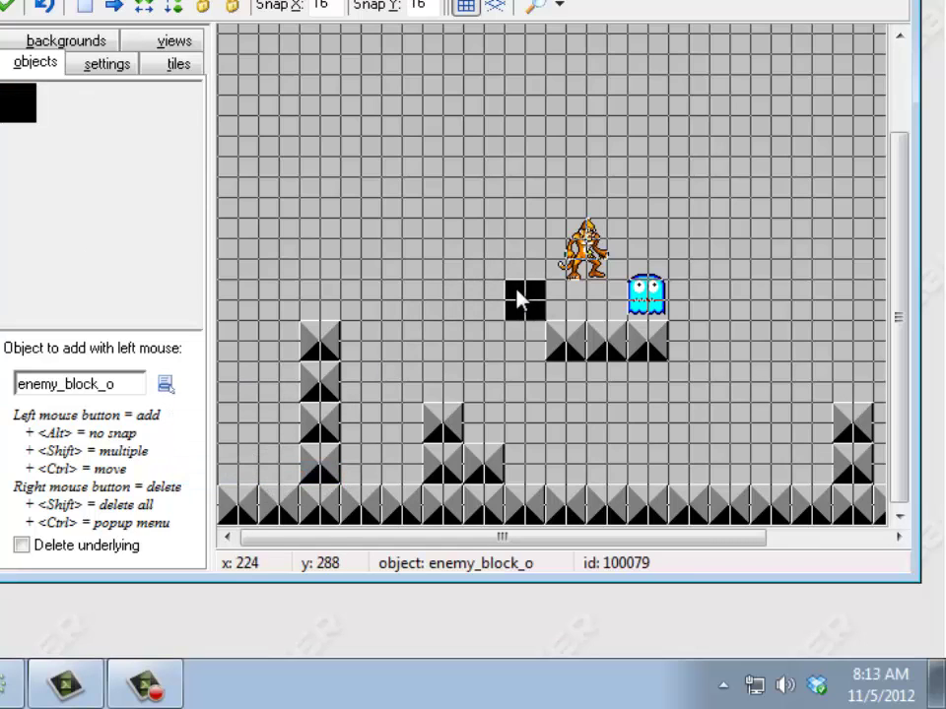
{"action": "left_click", "coordinate": [724, 258]}
{"action": "left_click_drag", "start_coordinate": [688, 282], "coordinate": [680, 297]}
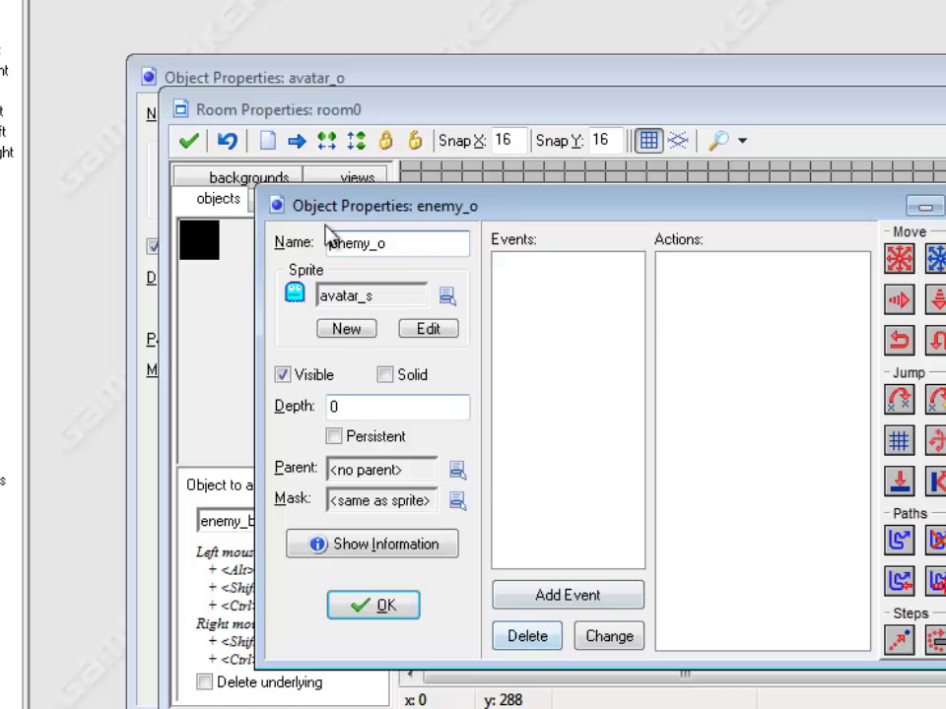
Step: Add a Create event that moves the ghost left at speed 3
{"action": "left_click", "coordinate": [574, 597]}
{"action": "left_click", "coordinate": [370, 242]}
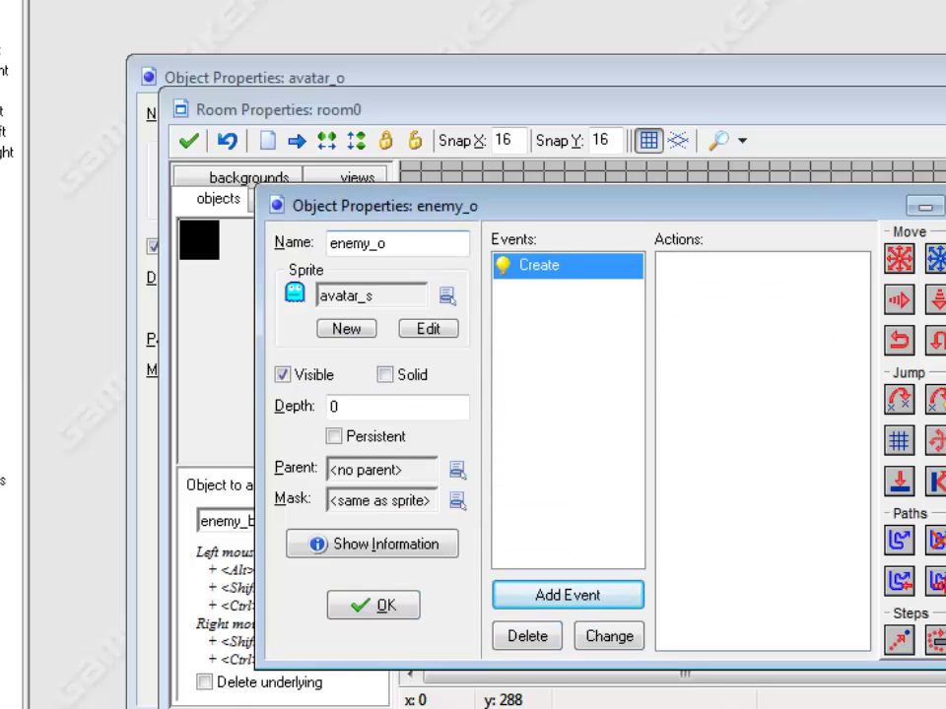
{"action": "left_click_drag", "start_coordinate": [899, 258], "coordinate": [749, 286]}
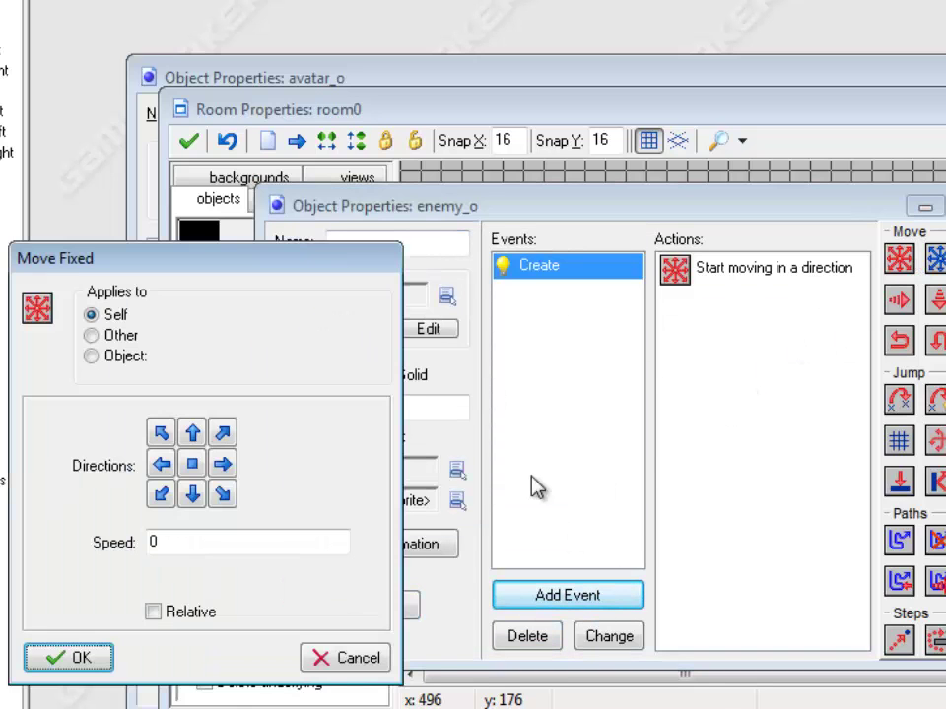
{"action": "left_click", "coordinate": [163, 465]}
{"action": "key", "text": "Tab"}
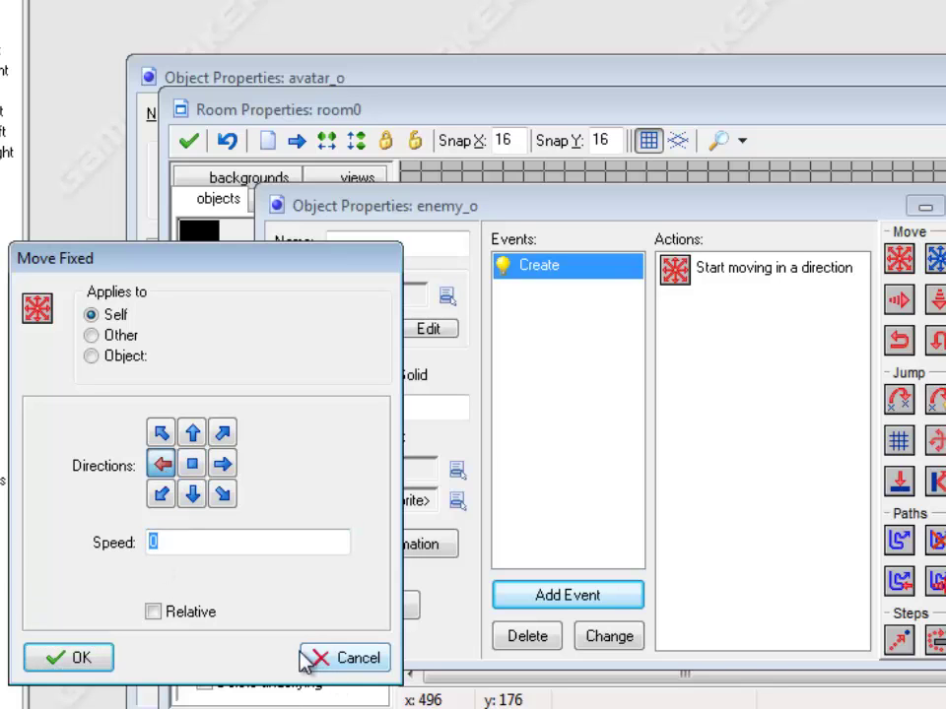
{"action": "type", "text": "3"}
{"action": "left_click", "coordinate": [59, 660]}
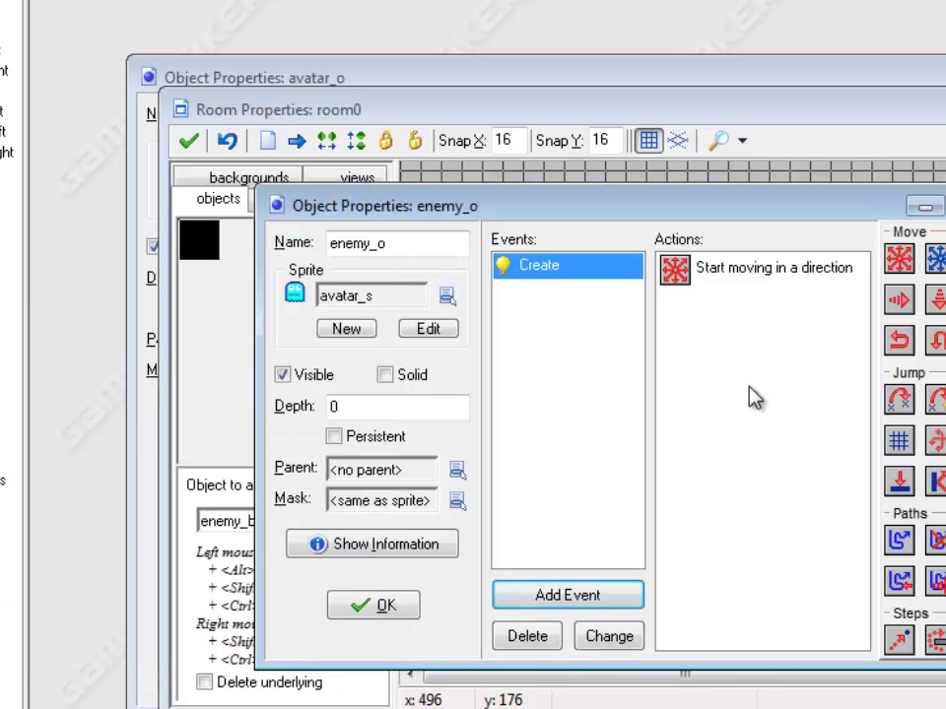
Step: Add an enemy_block_o collision event that reverses the ghost's horizontal direction
{"action": "left_click", "coordinate": [586, 597]}
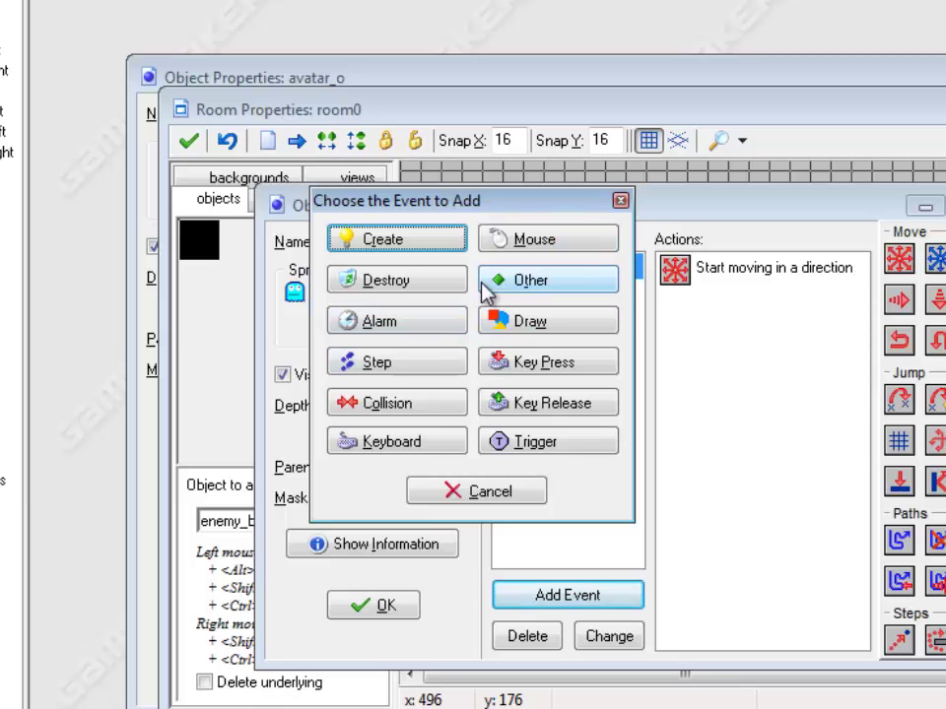
{"action": "left_click", "coordinate": [419, 408]}
{"action": "left_click", "coordinate": [535, 510]}
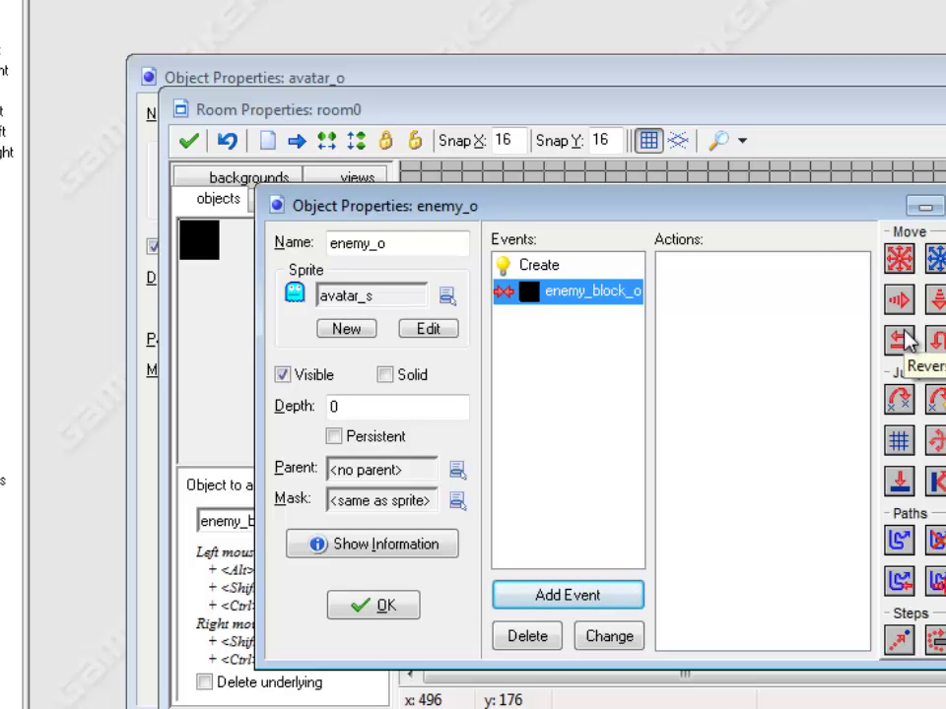
{"action": "left_click_drag", "start_coordinate": [904, 340], "coordinate": [697, 597]}
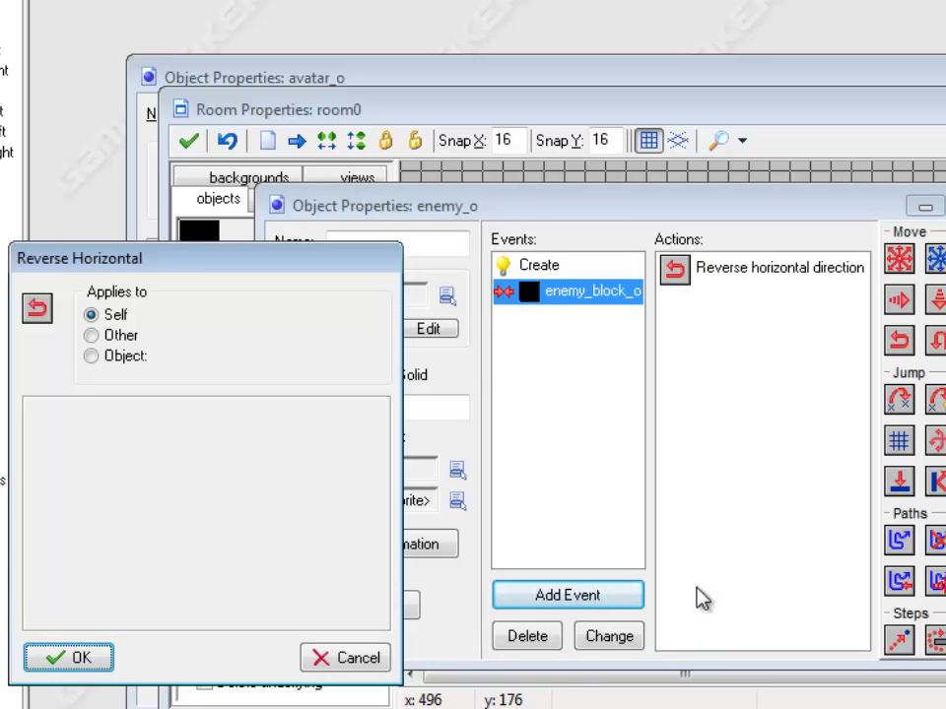
{"action": "left_click", "coordinate": [80, 662]}
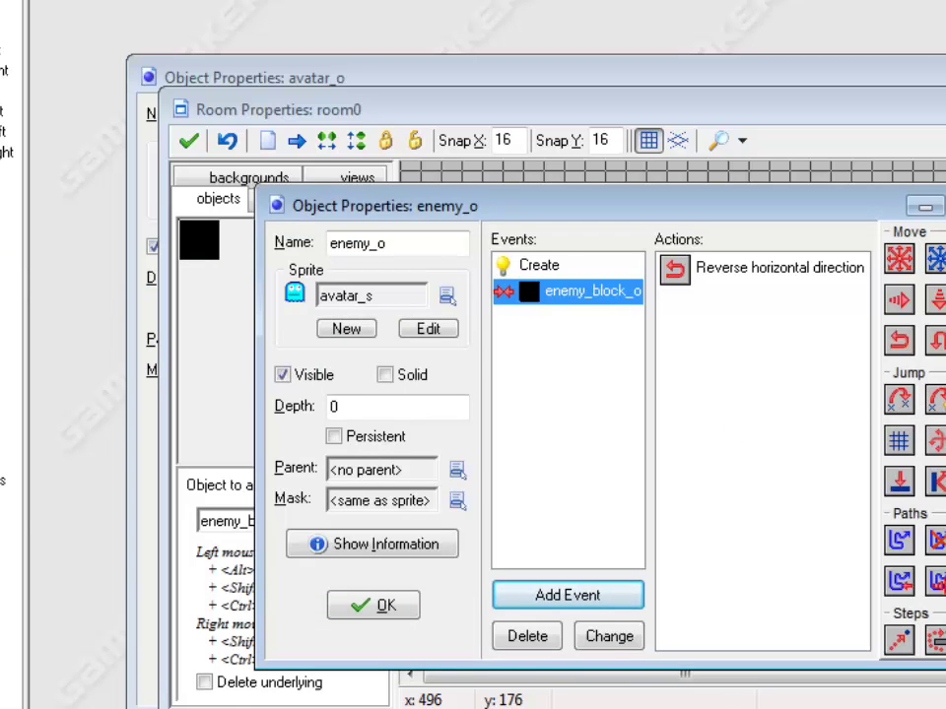
Step: Turn off Visible for enemy_block_o, then briefly test-run the game and close it
{"action": "double_click", "coordinate": [8, 439]}
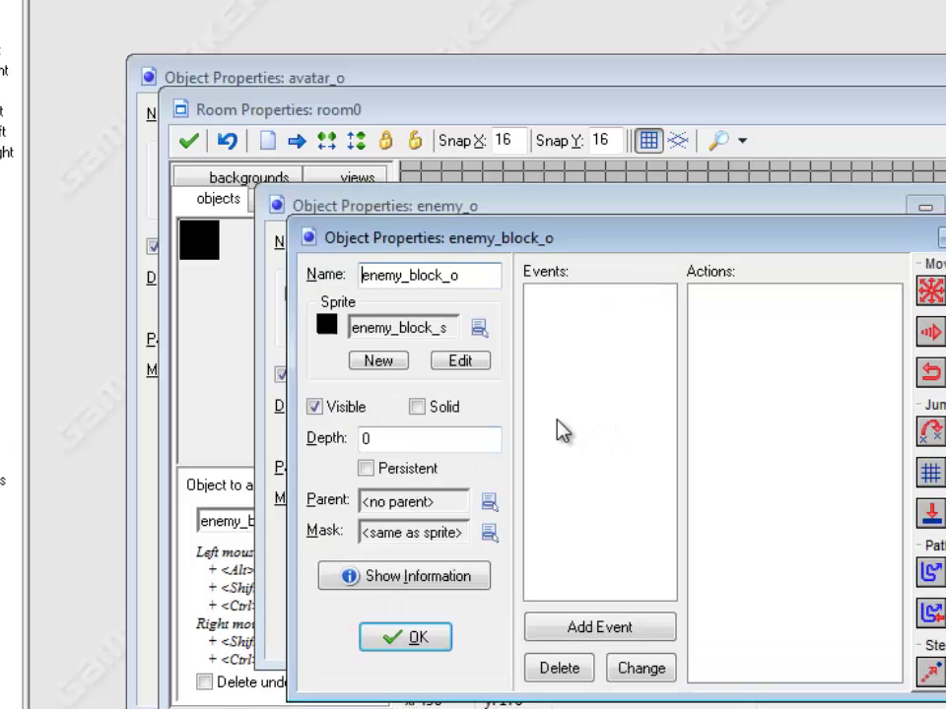
{"action": "left_click", "coordinate": [313, 408]}
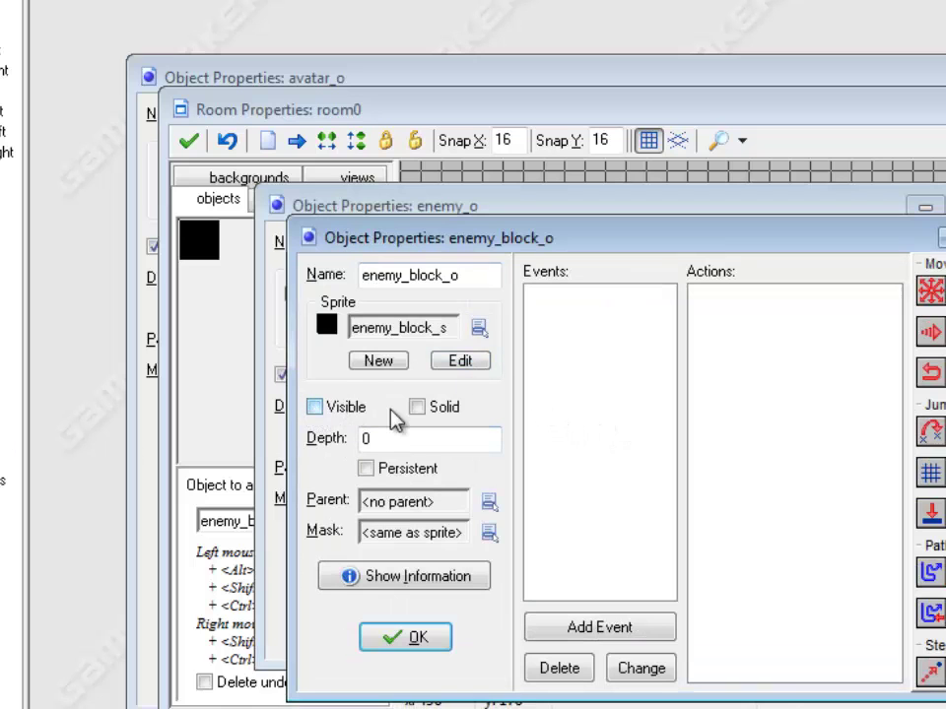
{"action": "key", "text": "F5"}
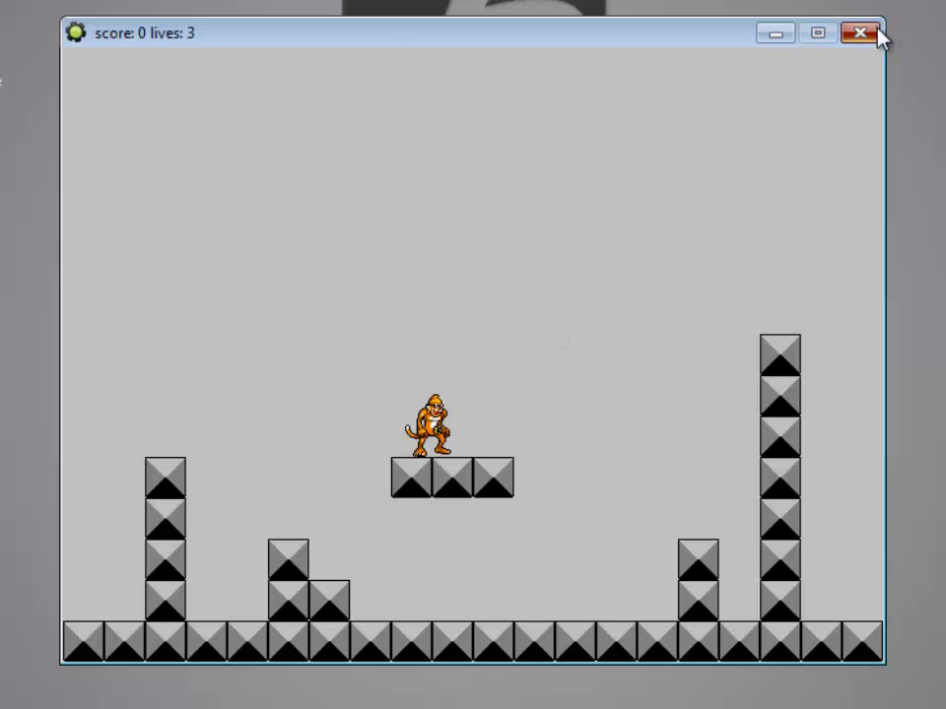
{"action": "left_click", "coordinate": [876, 36]}
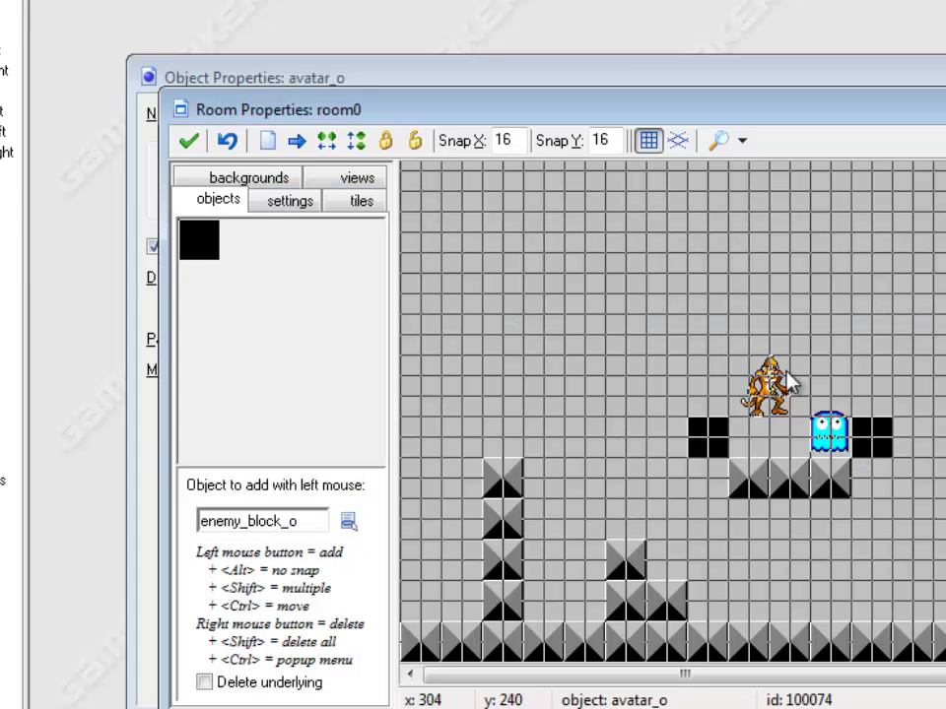
Step: Delete the monkey, re-place avatar_o above the left block column, and run the game
{"action": "right_click", "coordinate": [767, 386]}
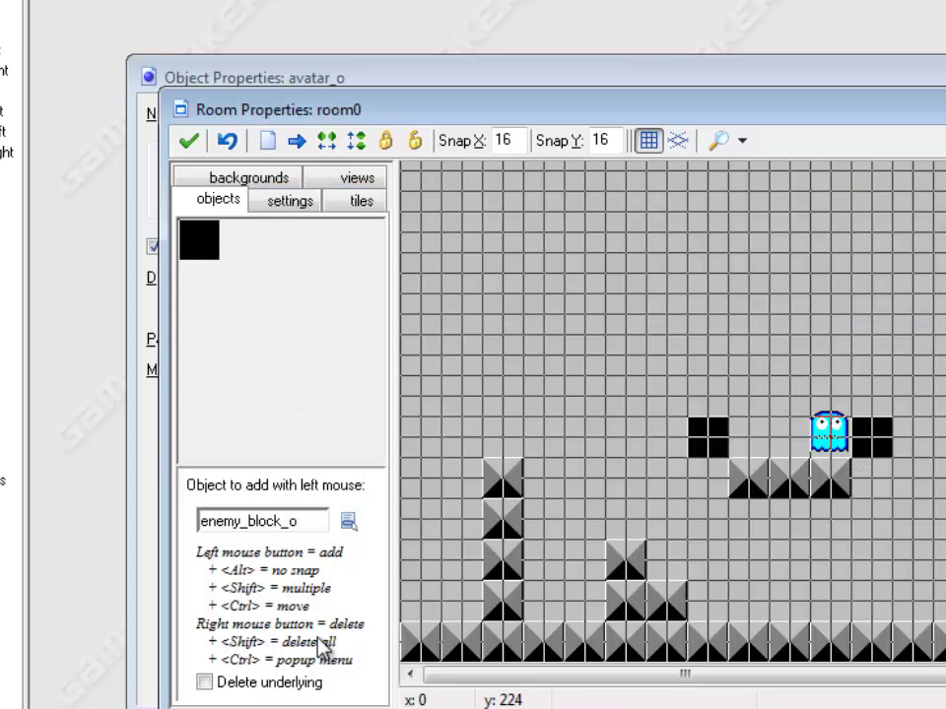
{"action": "left_click", "coordinate": [348, 521]}
{"action": "left_click", "coordinate": [399, 536]}
{"action": "left_click", "coordinate": [504, 392]}
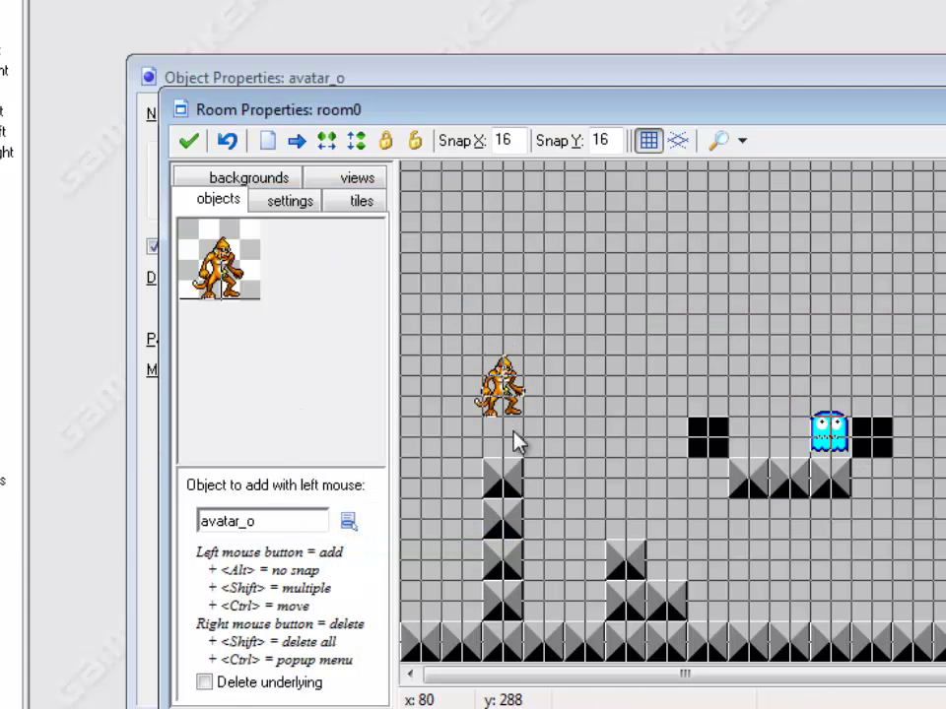
{"action": "key", "text": "F5"}
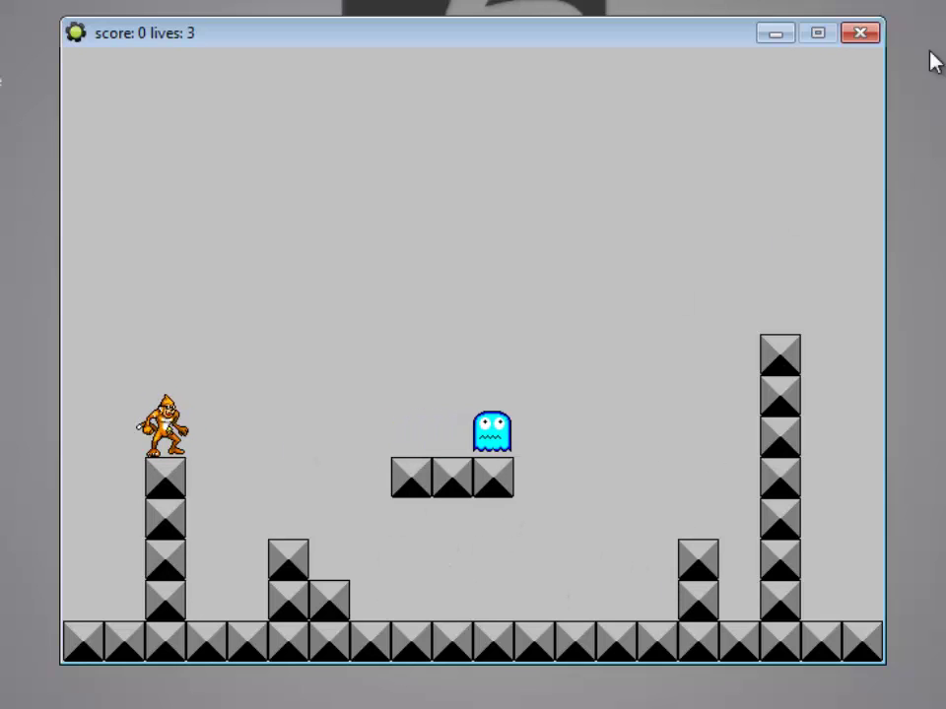
Step: Close the test game after watching the ghost patrol its platform
{"action": "left_click", "coordinate": [862, 34]}
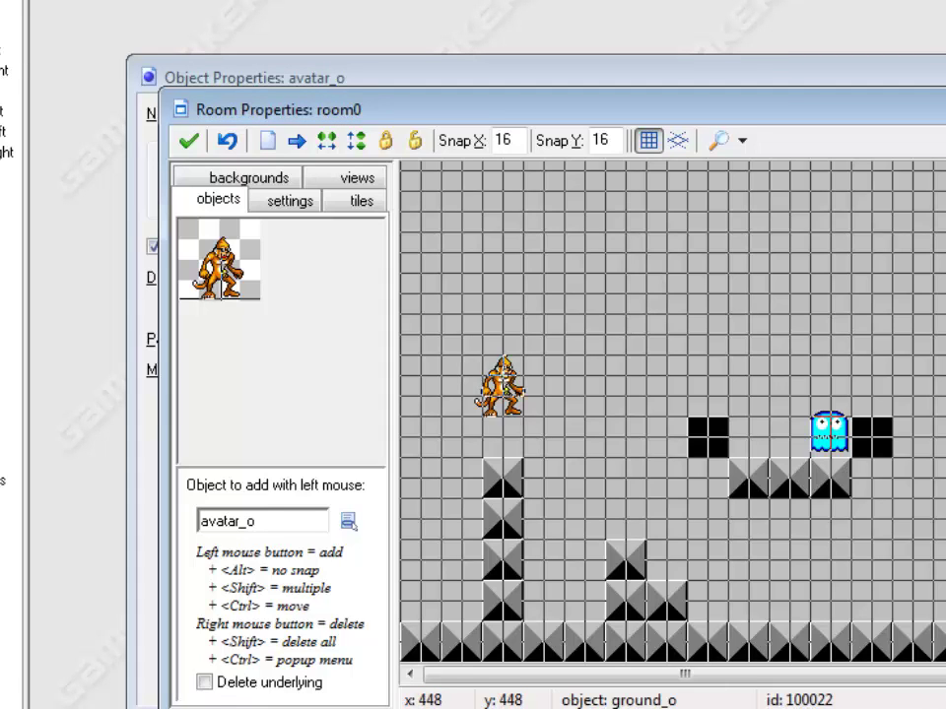
Step: Place and remove a test monkey, enable Delete underlying, and maximize the room editor
{"action": "left_click", "coordinate": [658, 603]}
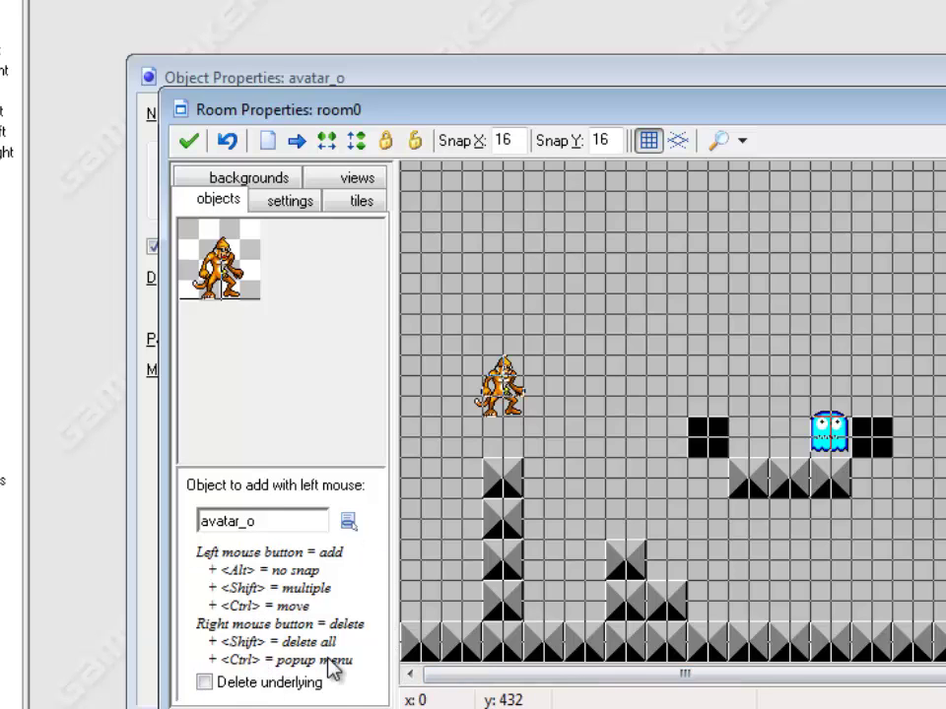
{"action": "left_click", "coordinate": [649, 285]}
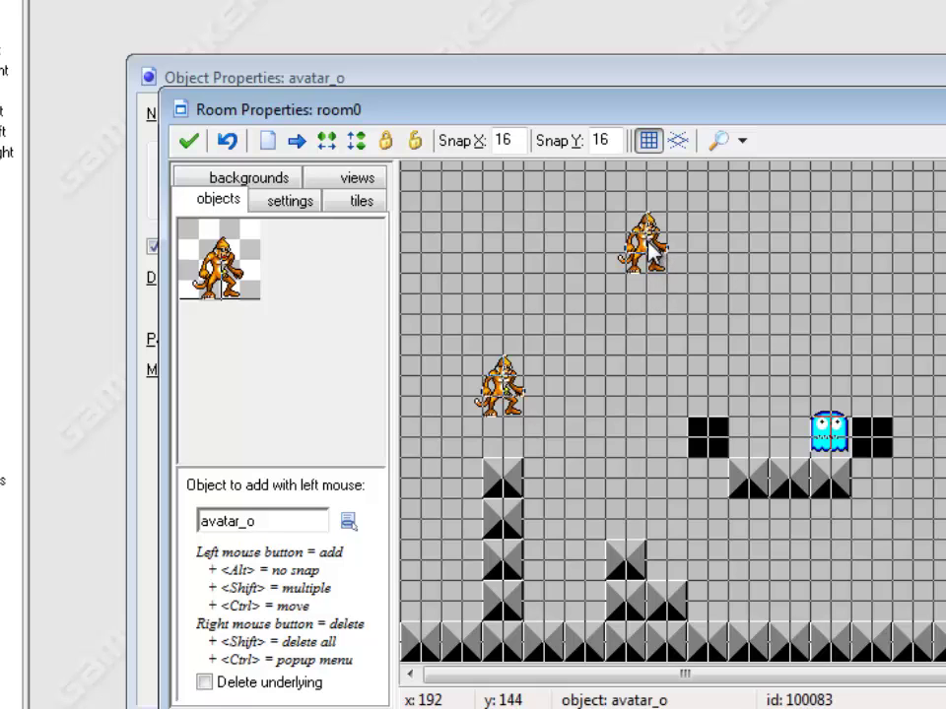
{"action": "right_click", "coordinate": [648, 252]}
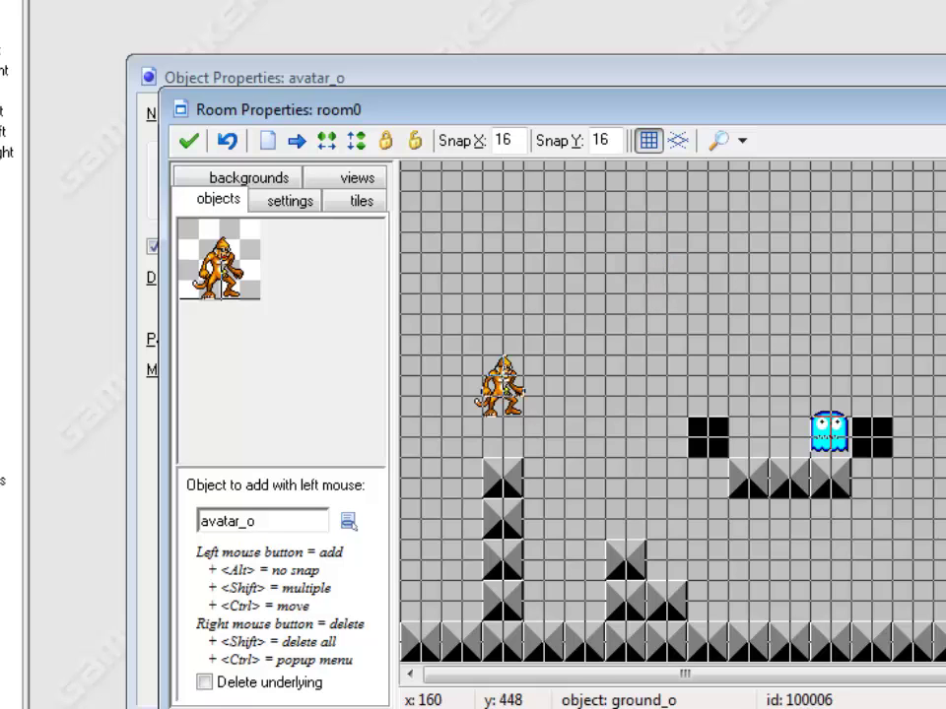
{"action": "left_click", "coordinate": [201, 684]}
{"action": "double_click", "coordinate": [394, 109]}
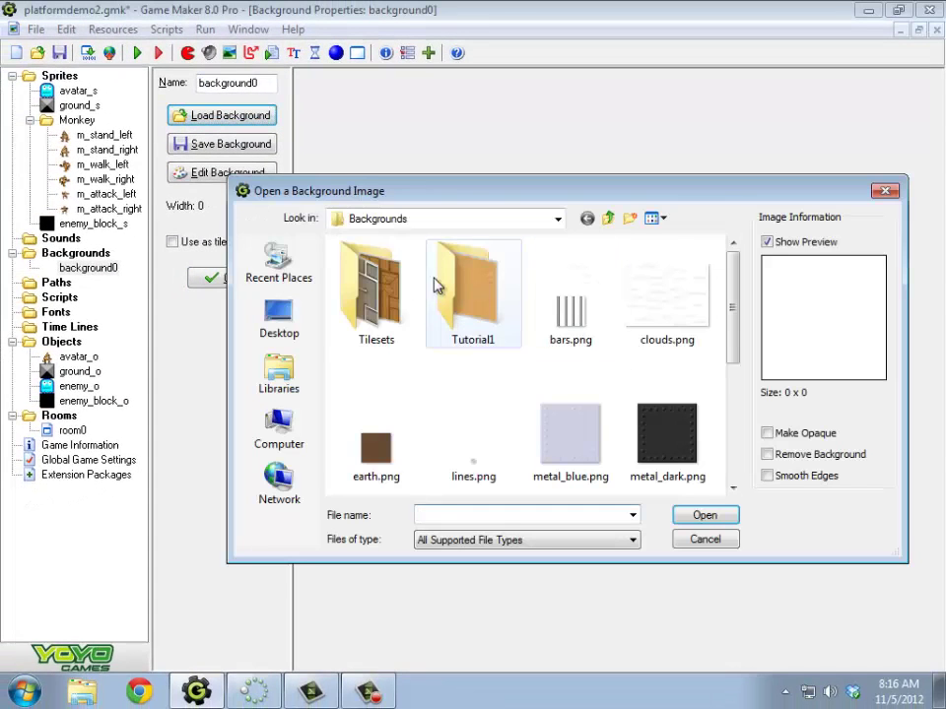
Step: Load platform.png from the Tilesets folder as background0's image
{"action": "double_click", "coordinate": [374, 296]}
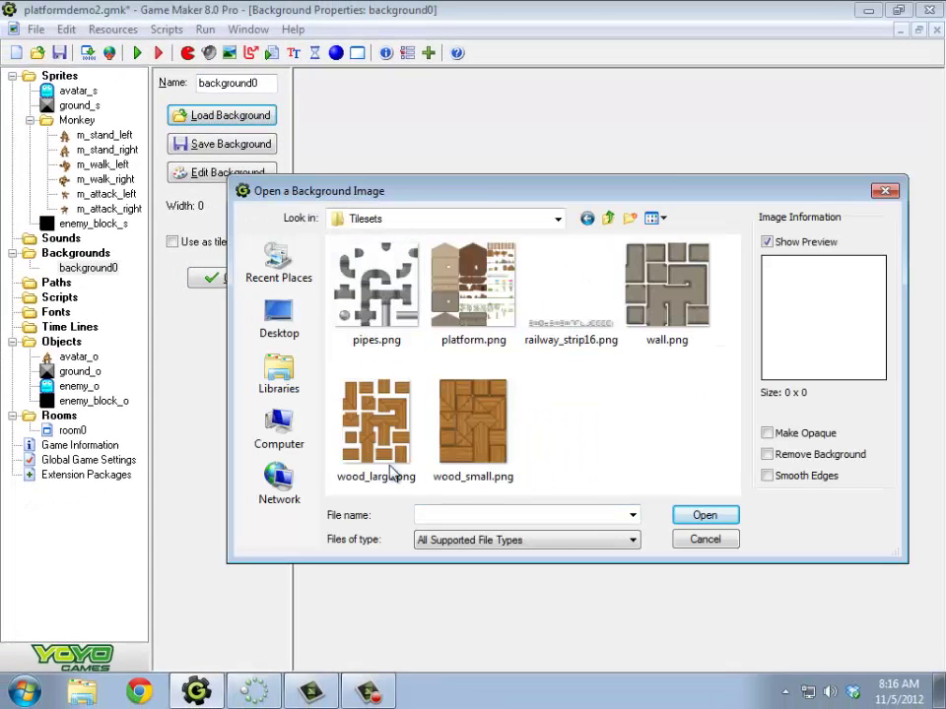
{"action": "left_click", "coordinate": [558, 219]}
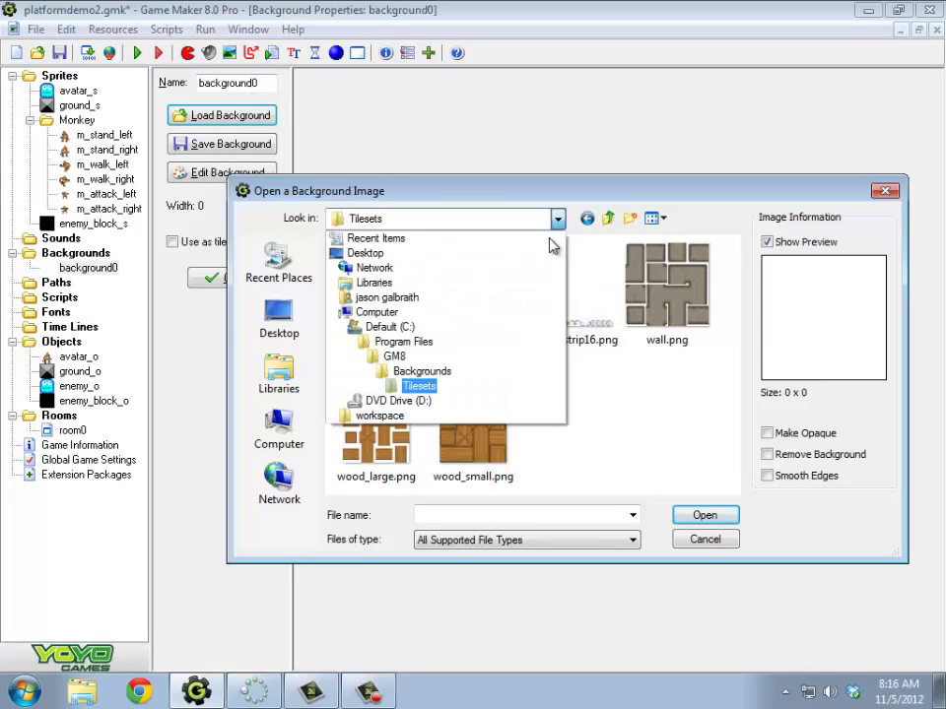
{"action": "left_click", "coordinate": [419, 386]}
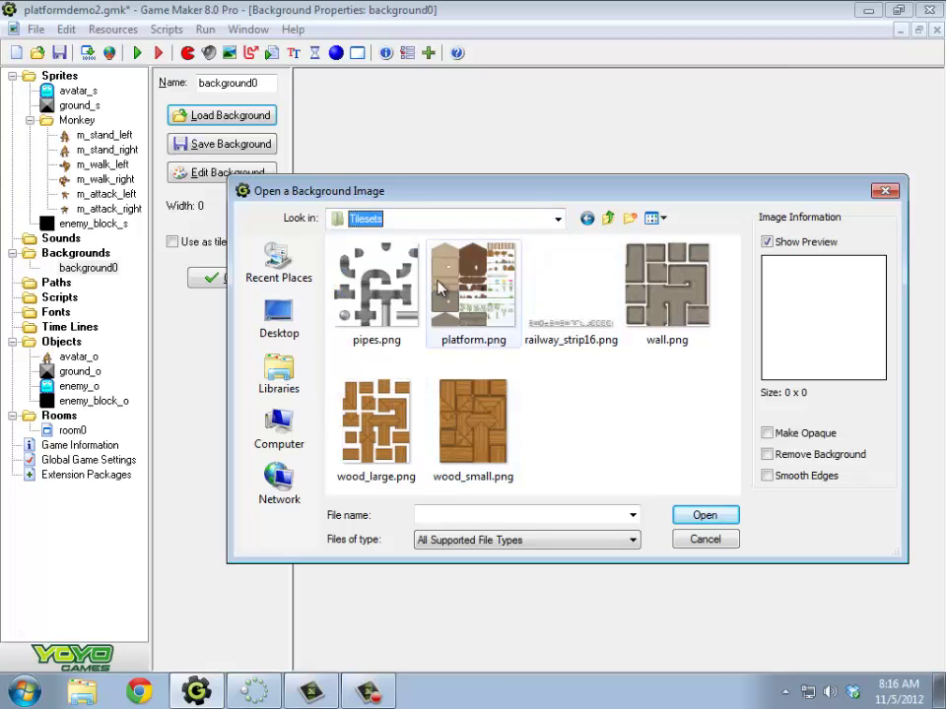
{"action": "left_click", "coordinate": [488, 335]}
{"action": "left_click", "coordinate": [708, 515]}
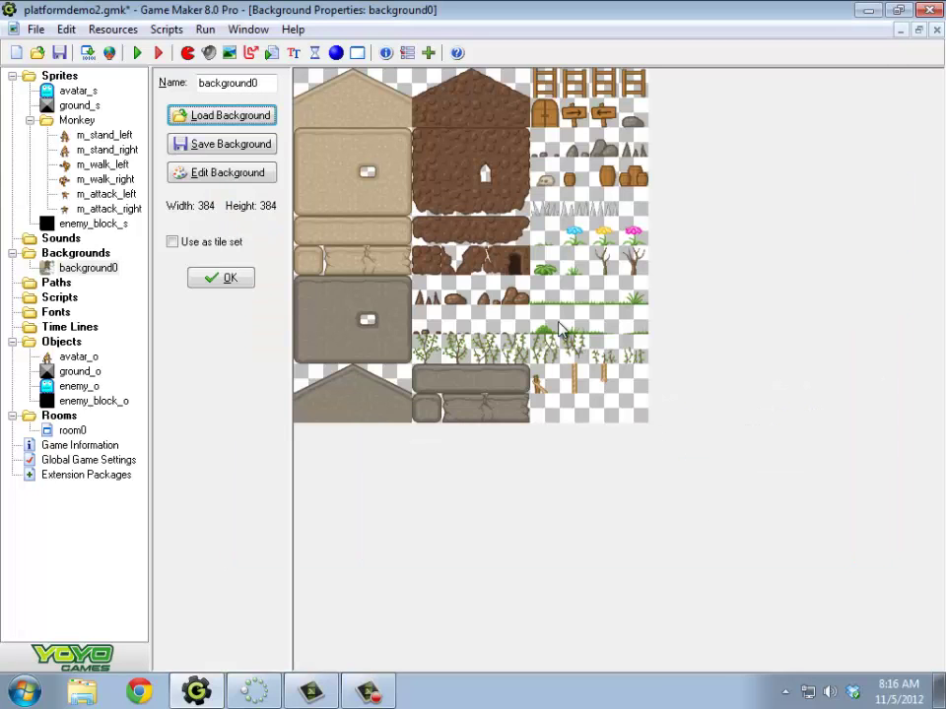
Step: Make the background a 32×32 tile set named tiles_b and confirm with OK
{"action": "left_click", "coordinate": [172, 243]}
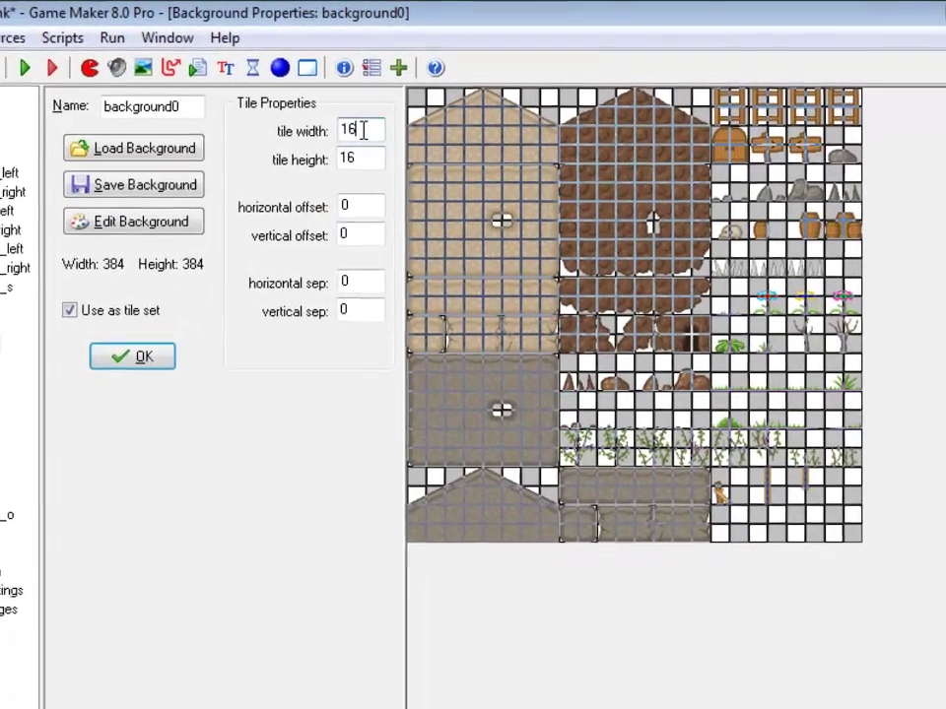
{"action": "double_click", "coordinate": [402, 101]}
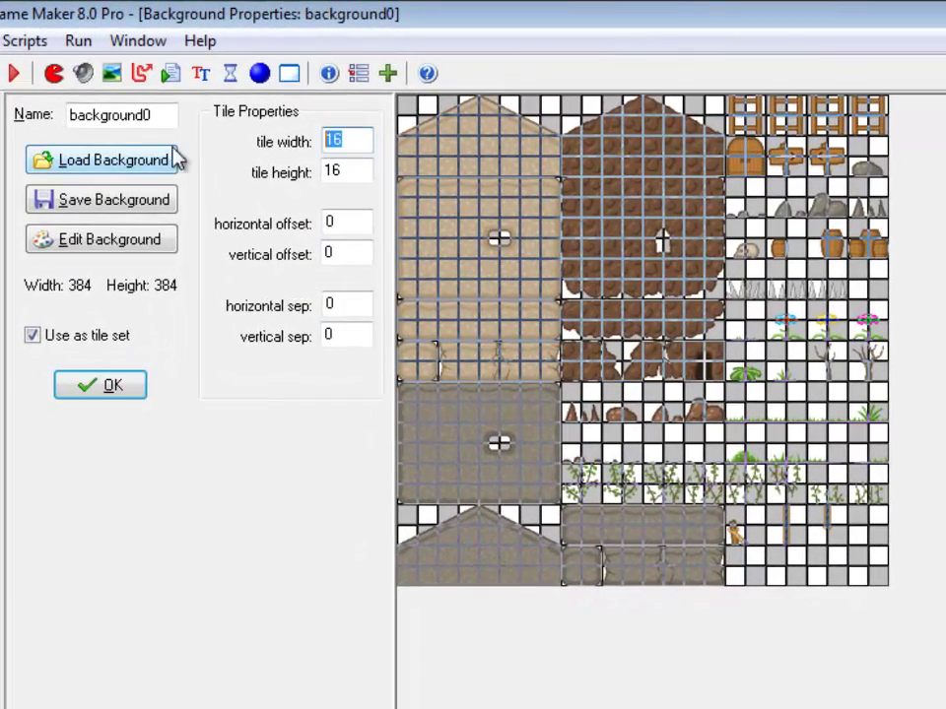
{"action": "type", "text": "32"}
{"action": "double_click", "coordinate": [335, 173]}
{"action": "type", "text": "32"}
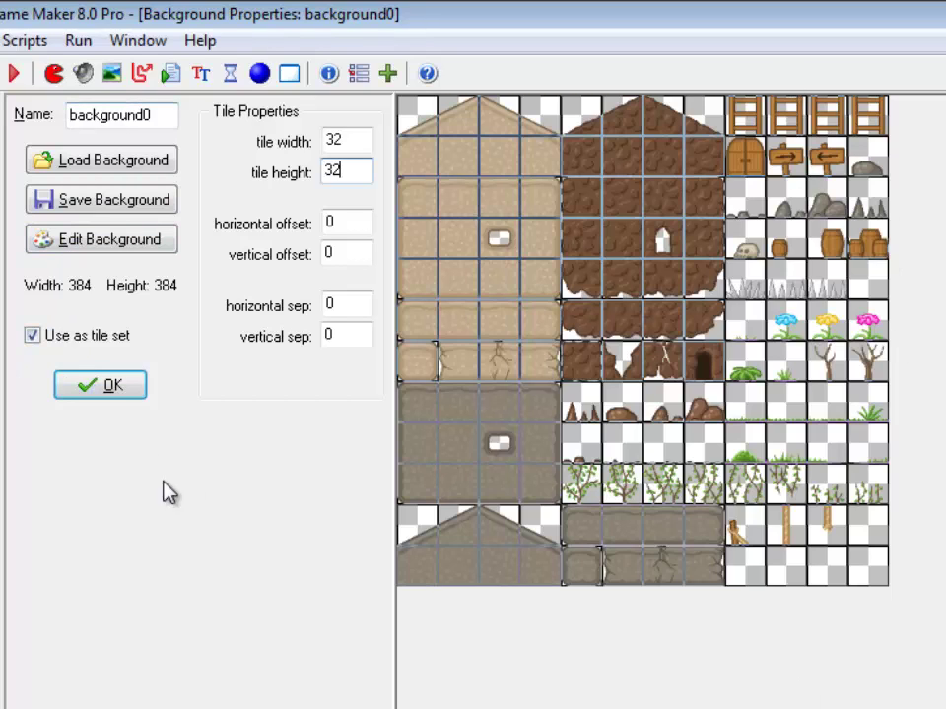
{"action": "double_click", "coordinate": [174, 116]}
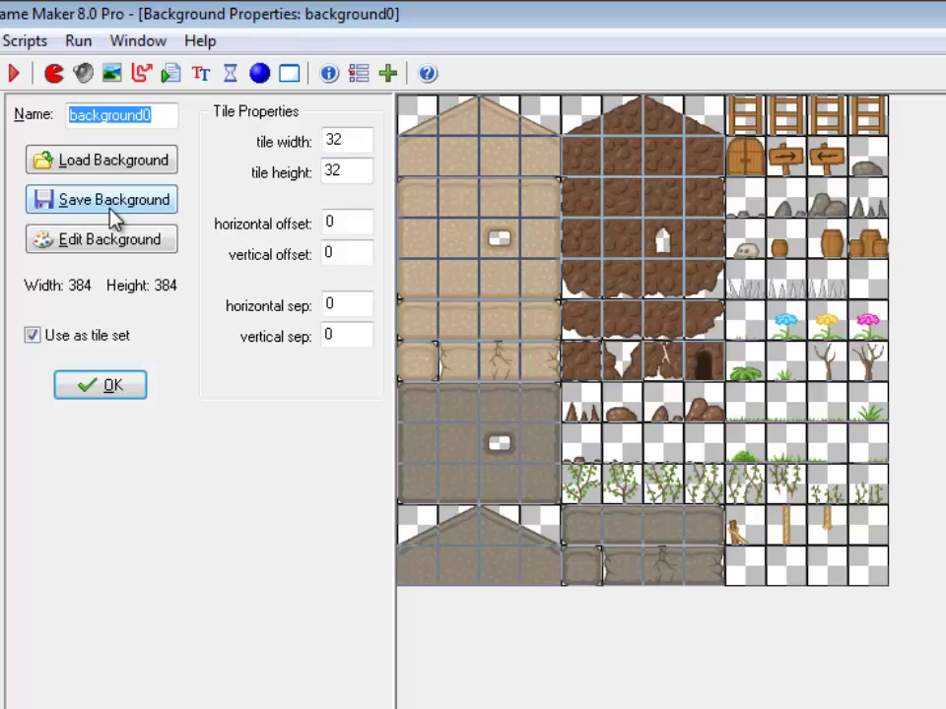
{"action": "type", "text": "tiles_b"}
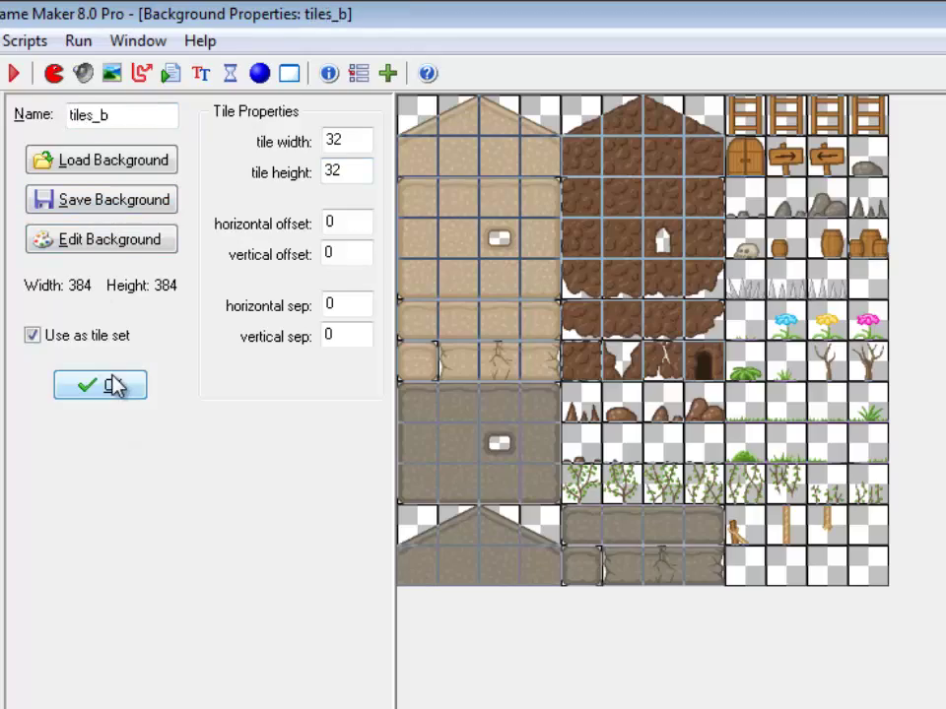
{"action": "left_click", "coordinate": [111, 385]}
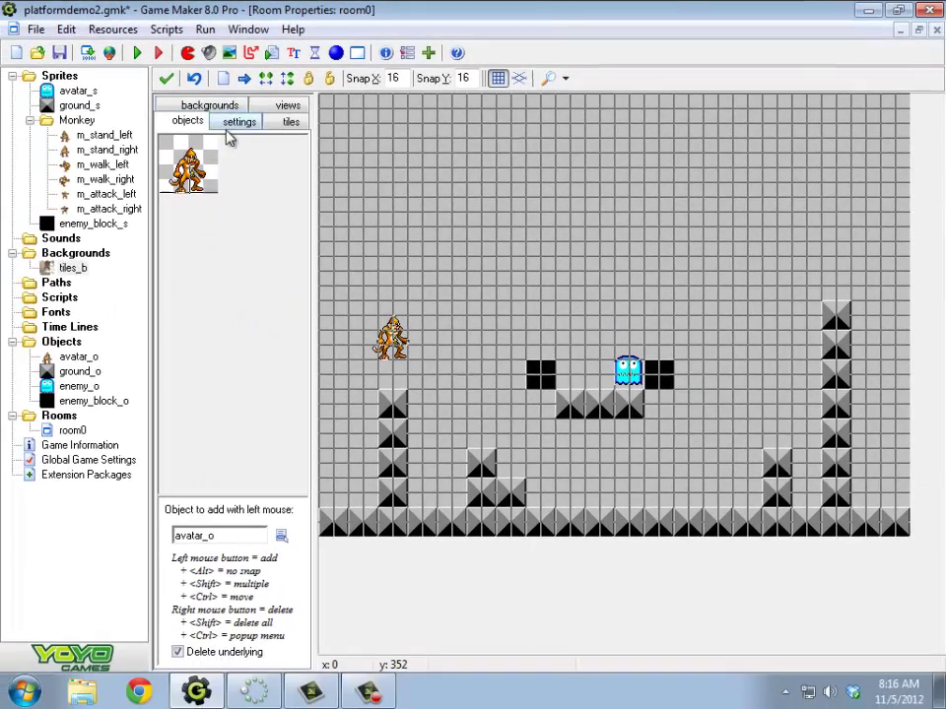
Step: Switch the room editor to tile painting with tiles_b as the tile set
{"action": "left_click", "coordinate": [216, 108]}
{"action": "left_click", "coordinate": [300, 103]}
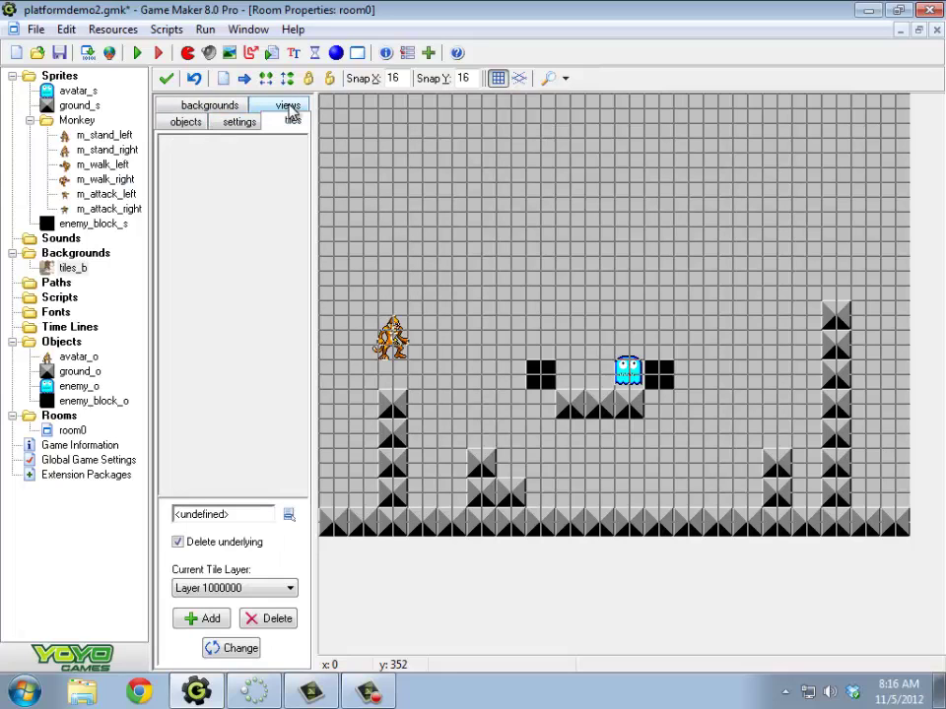
{"action": "left_click", "coordinate": [289, 514]}
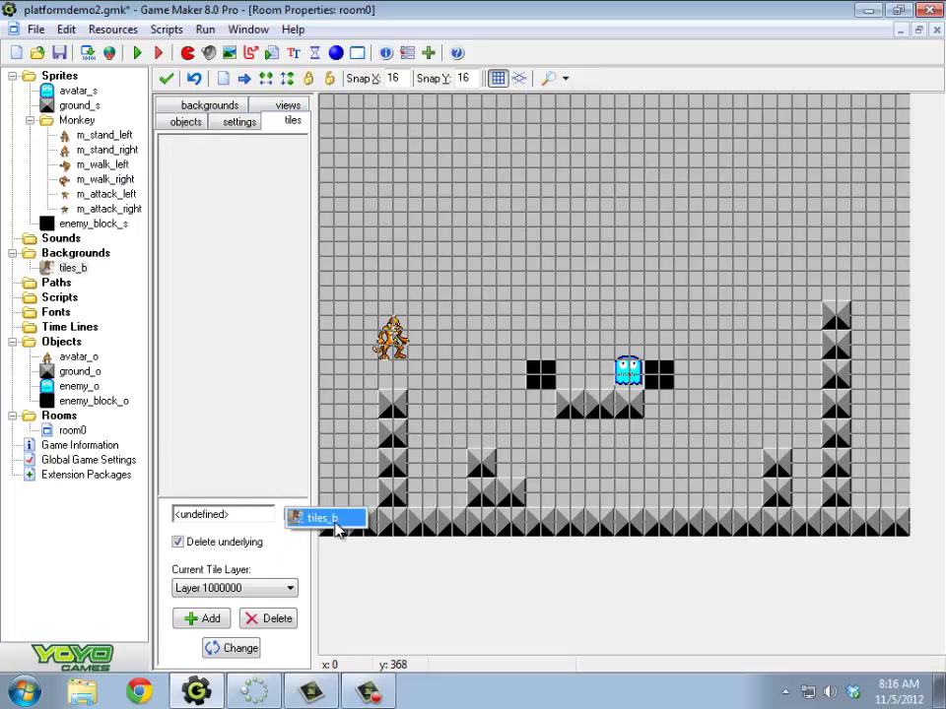
{"action": "left_click", "coordinate": [335, 515]}
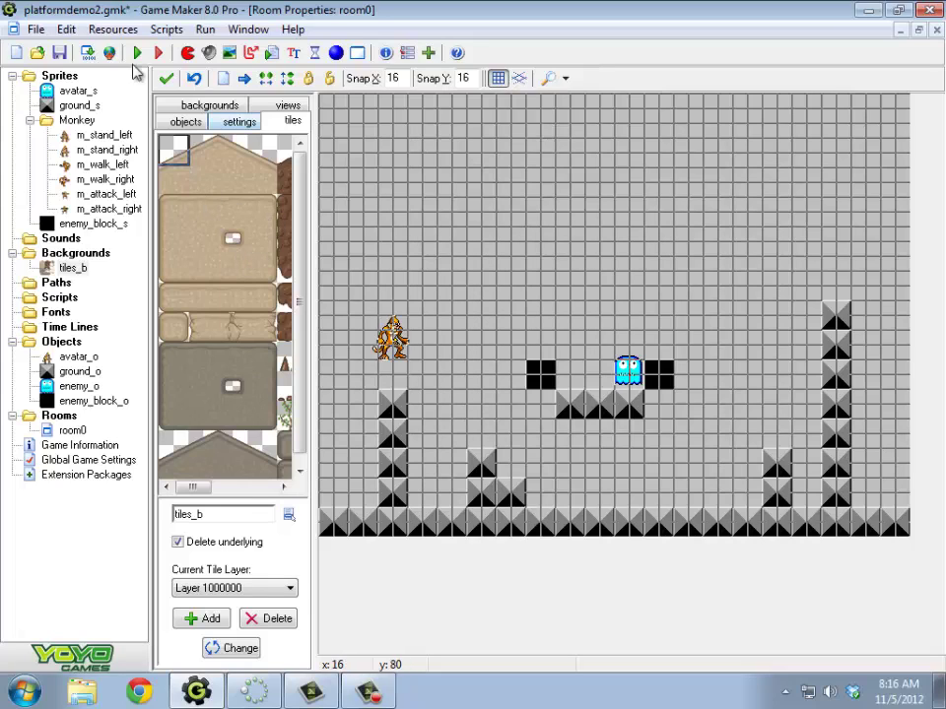
Step: Paint three roof tiles from tiles_b side by side into the room
{"action": "left_click", "coordinate": [178, 181]}
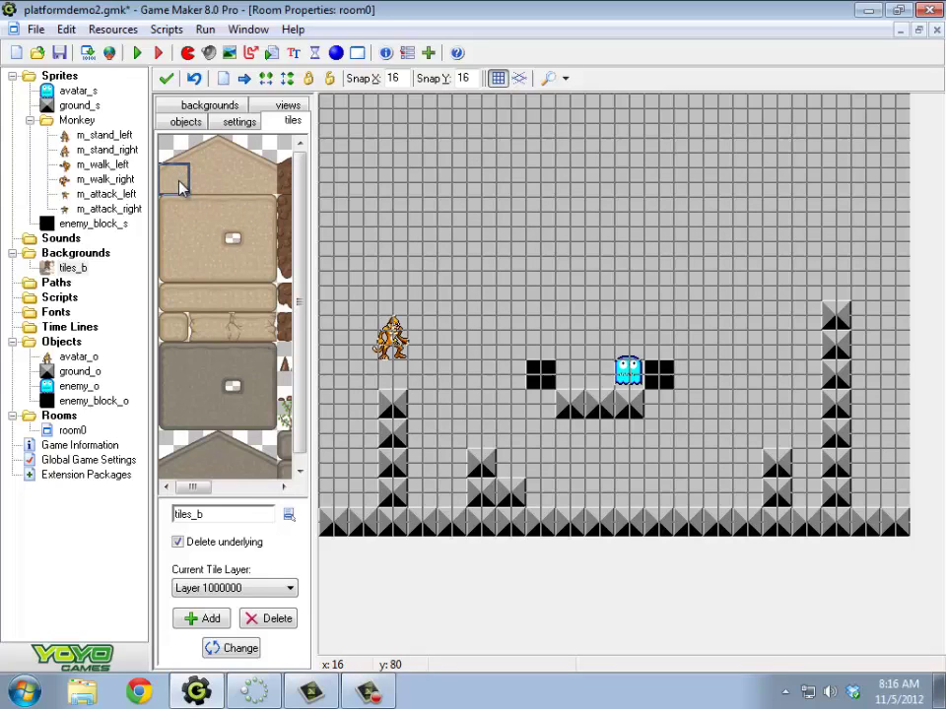
{"action": "left_click", "coordinate": [456, 325]}
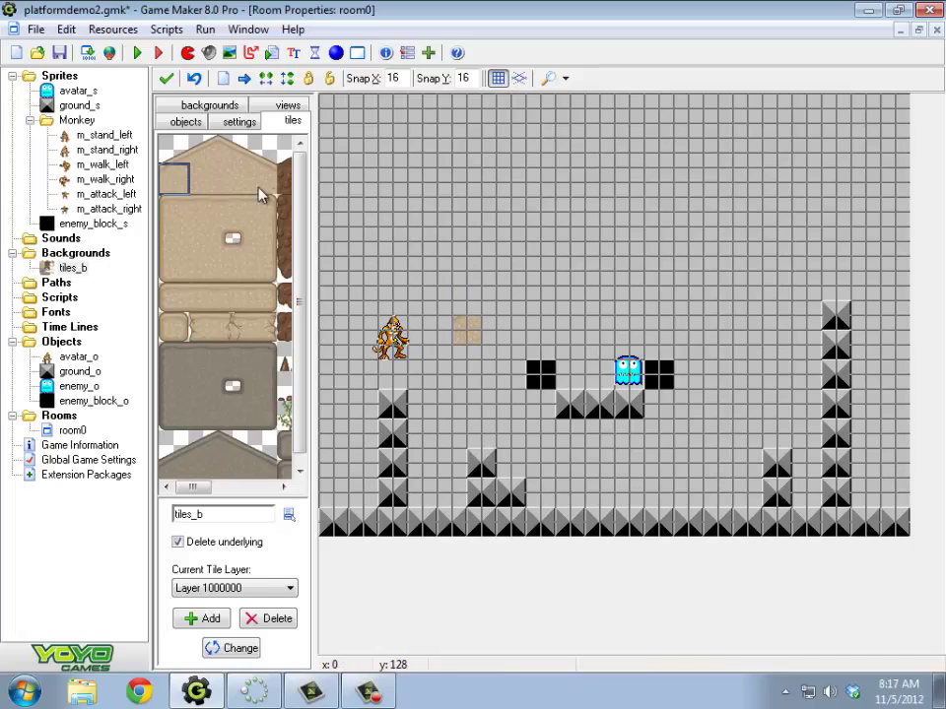
{"action": "left_click", "coordinate": [174, 150]}
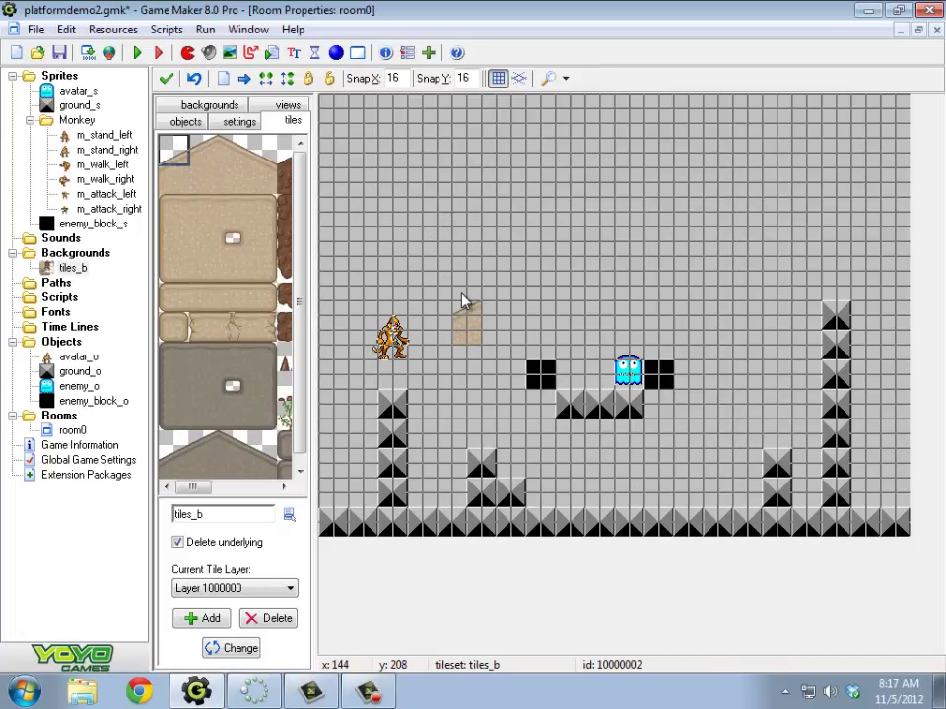
{"action": "left_click", "coordinate": [464, 302]}
{"action": "left_click", "coordinate": [204, 178]}
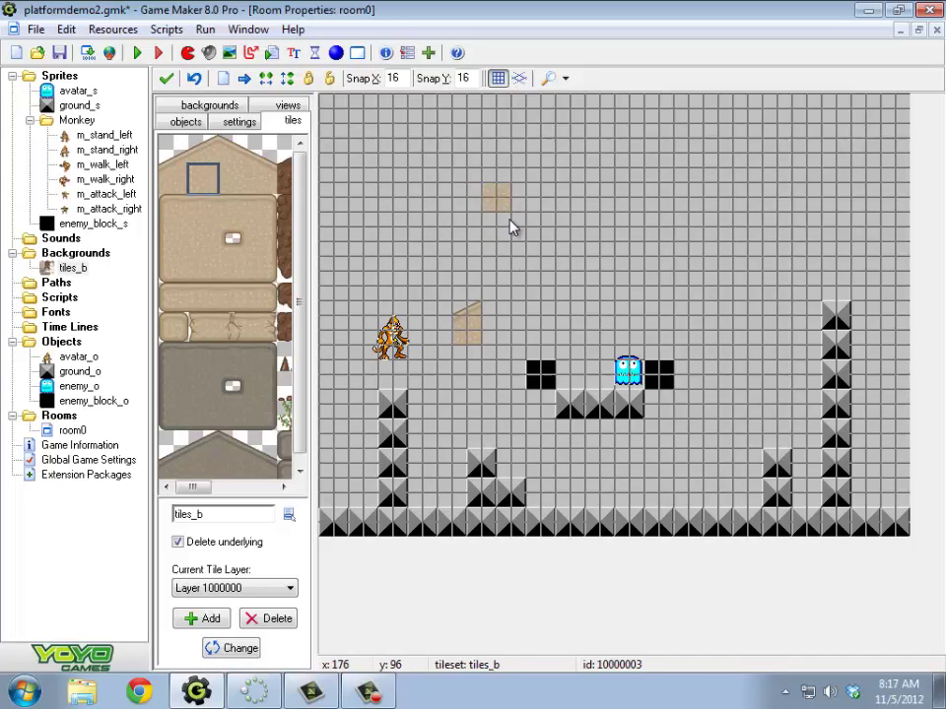
{"action": "left_click", "coordinate": [496, 304]}
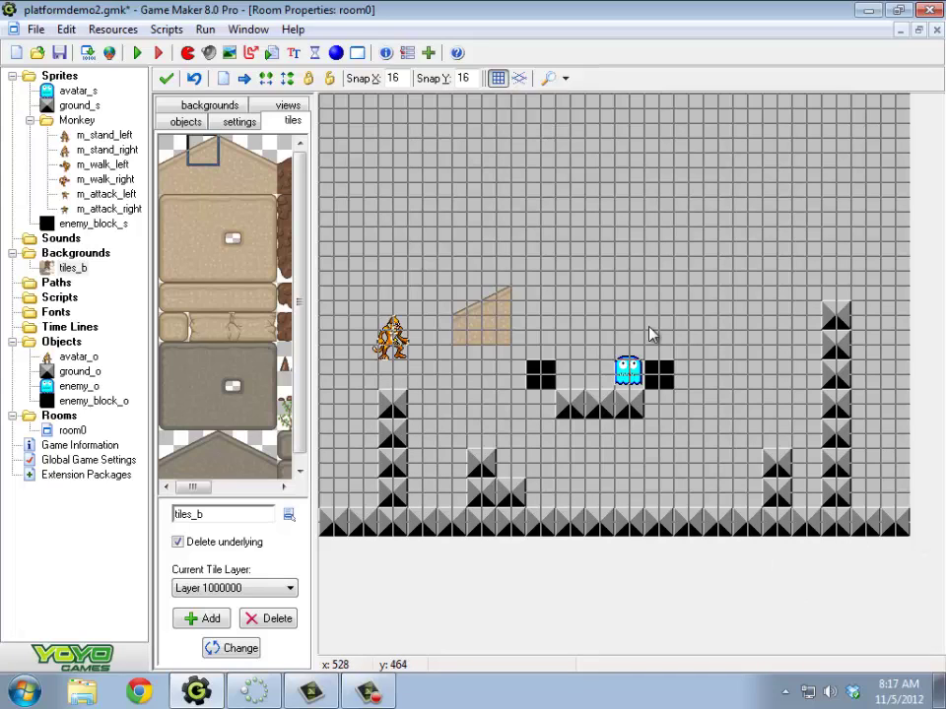
Step: Hide room objects and paint sand tiles along the bottom-left floor row
{"action": "left_click", "coordinate": [565, 79]}
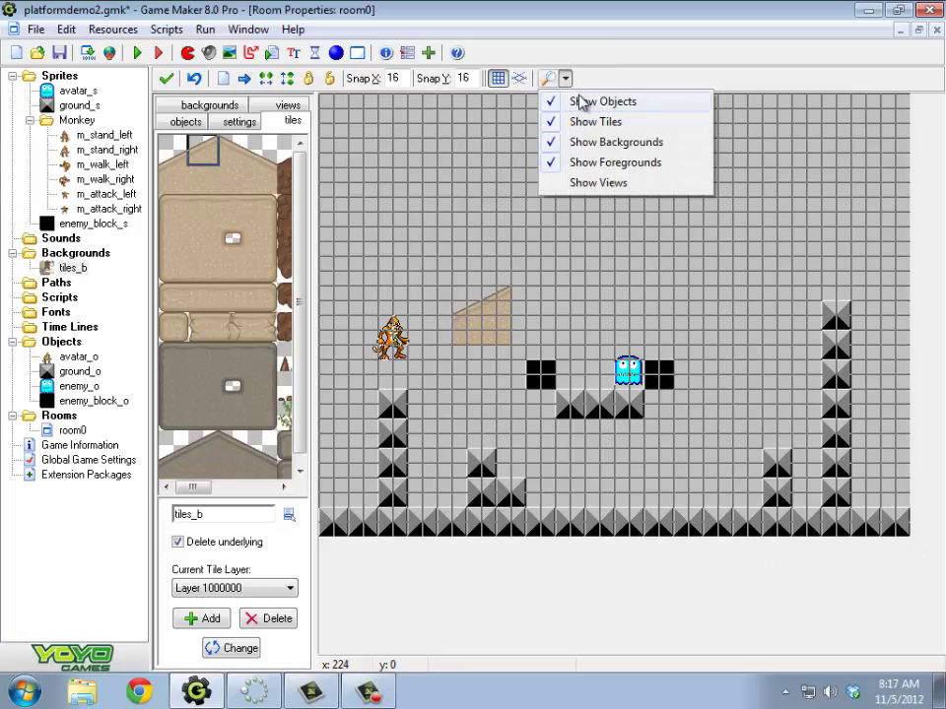
{"action": "left_click", "coordinate": [591, 102]}
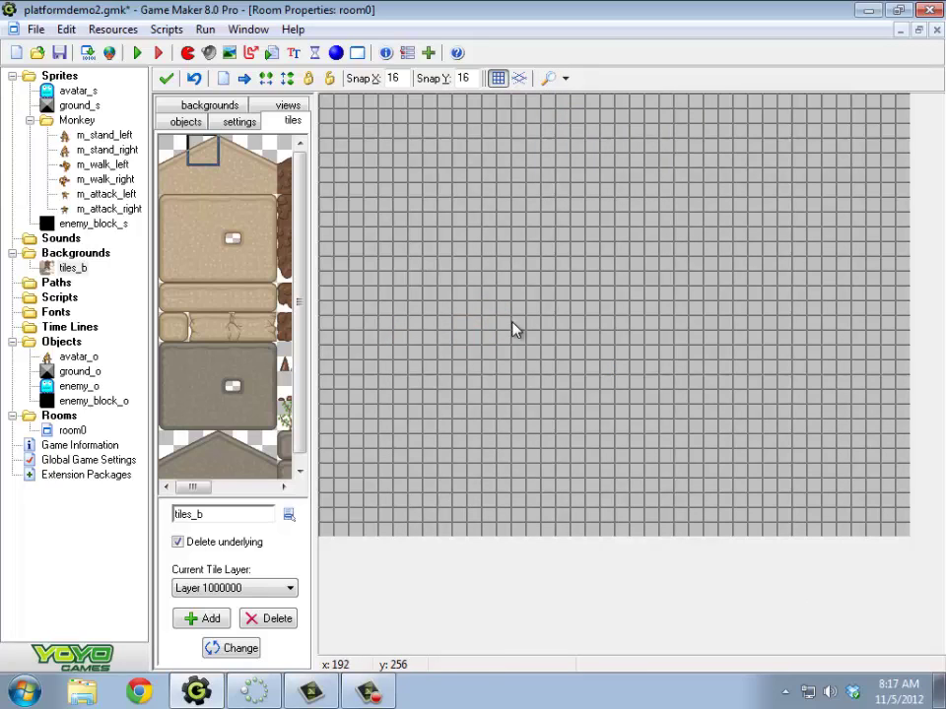
{"action": "left_click", "coordinate": [167, 190]}
{"action": "left_click", "coordinate": [321, 523]}
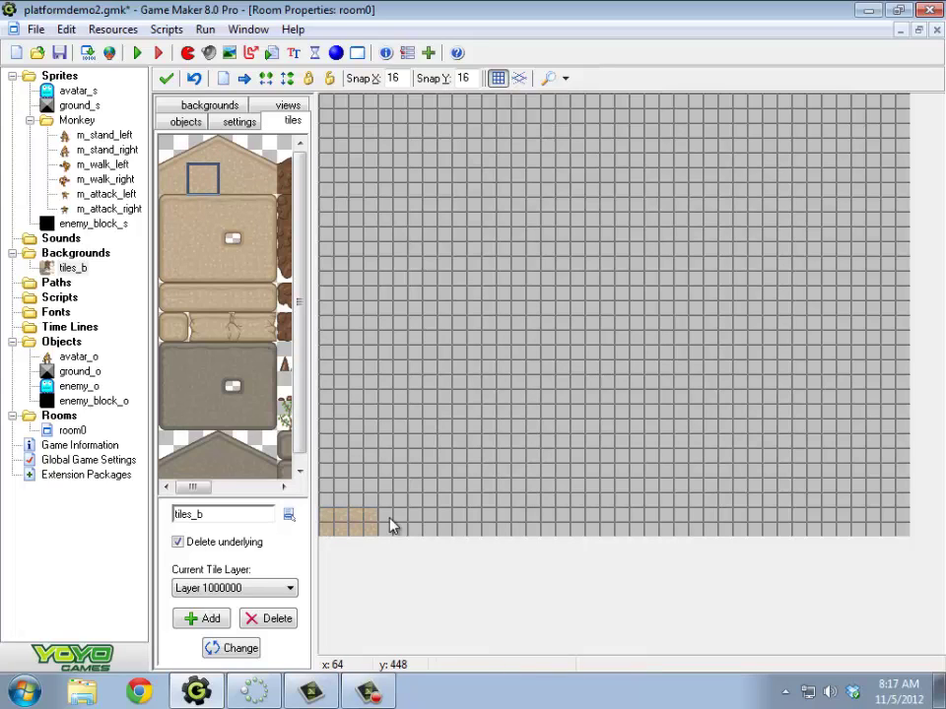
{"action": "left_click_drag", "start_coordinate": [390, 525], "coordinate": [416, 522], "text": "shift"}
Step: Paint sand tiles up the left pillar, toggling object display to compare
{"action": "left_click", "coordinate": [564, 78]}
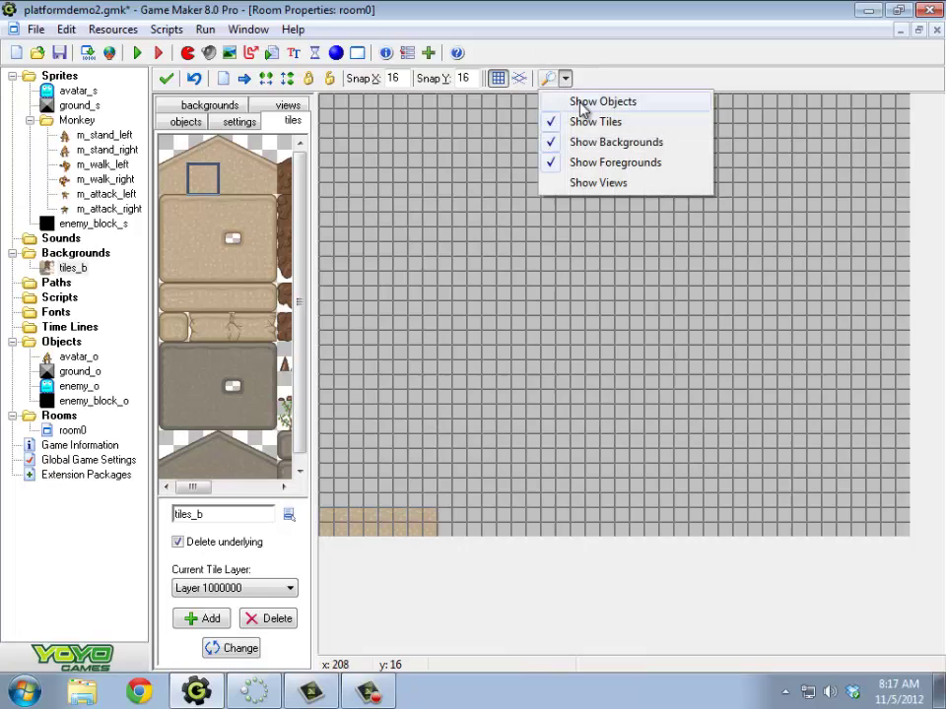
{"action": "left_click", "coordinate": [602, 102]}
{"action": "left_click", "coordinate": [565, 78]}
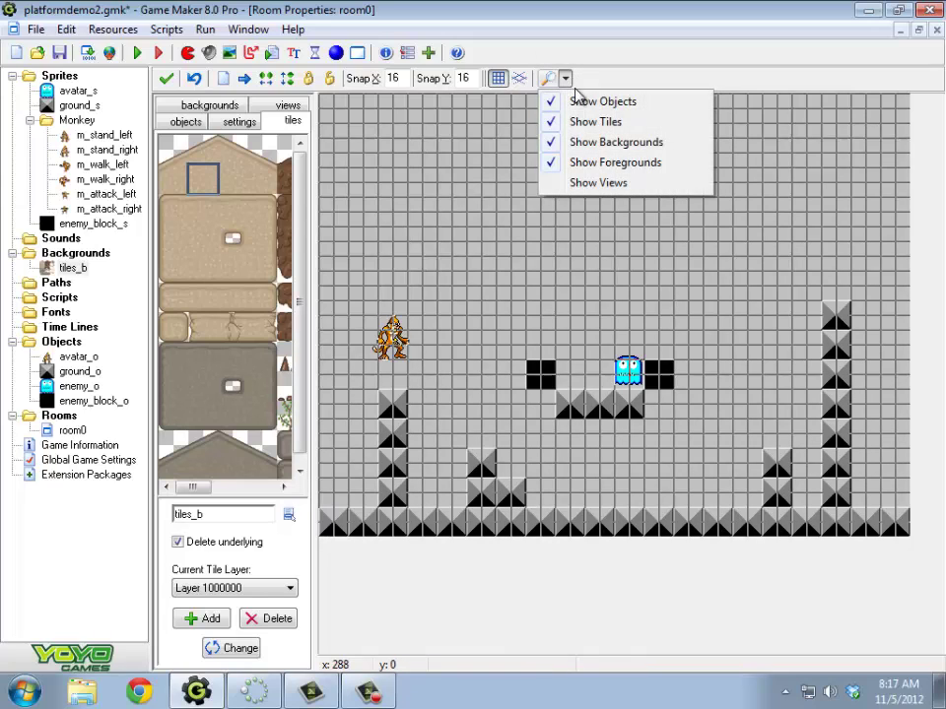
{"action": "left_click", "coordinate": [587, 102]}
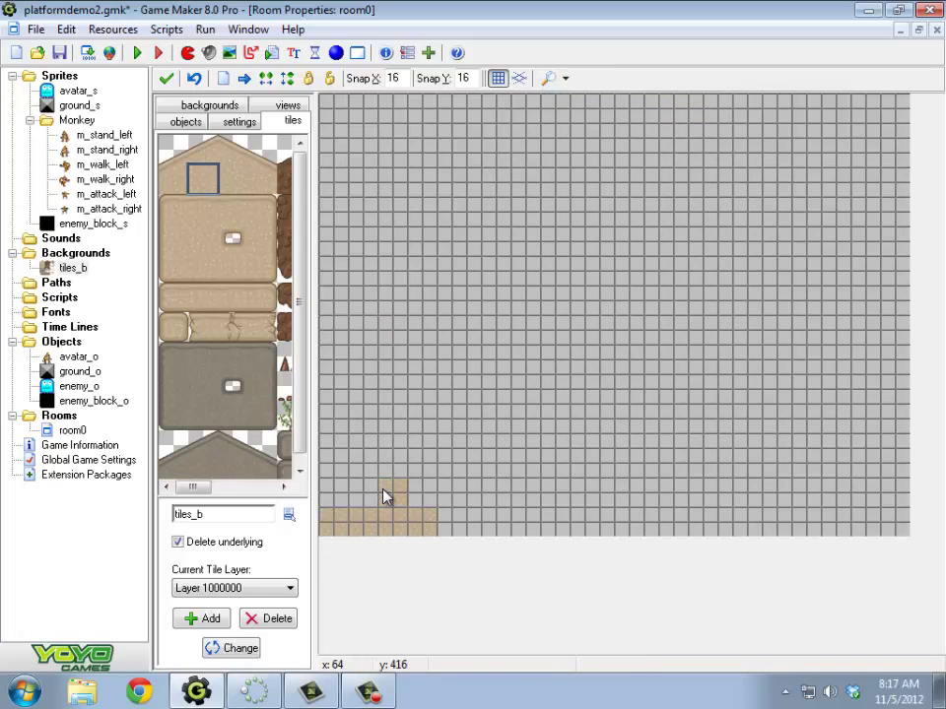
{"action": "left_click_drag", "start_coordinate": [386, 495], "coordinate": [391, 435], "text": "shift"}
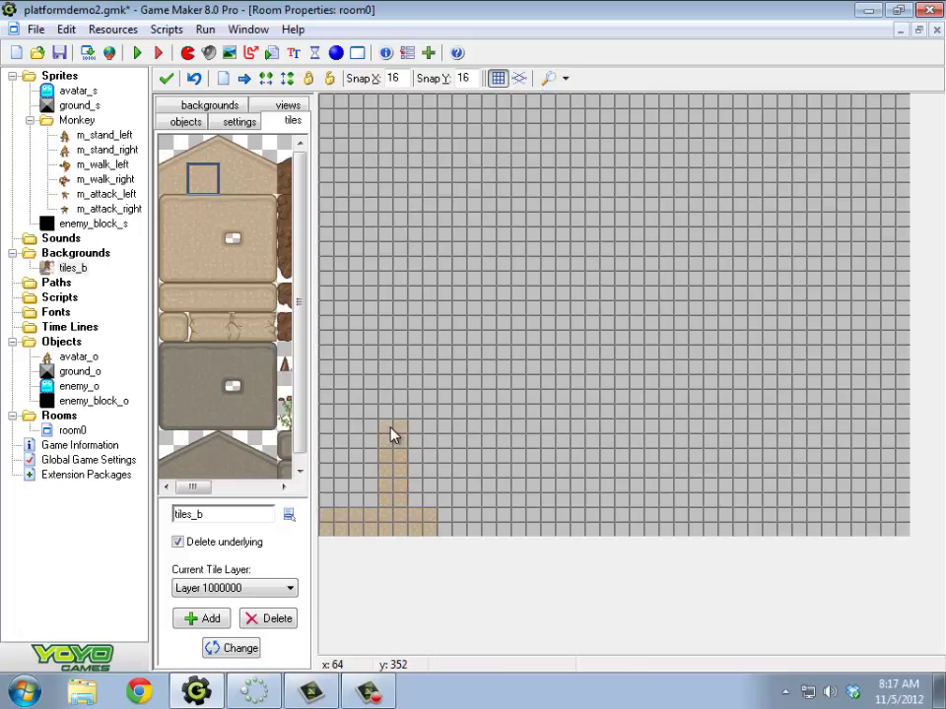
{"action": "left_click", "coordinate": [564, 78]}
{"action": "left_click", "coordinate": [575, 101]}
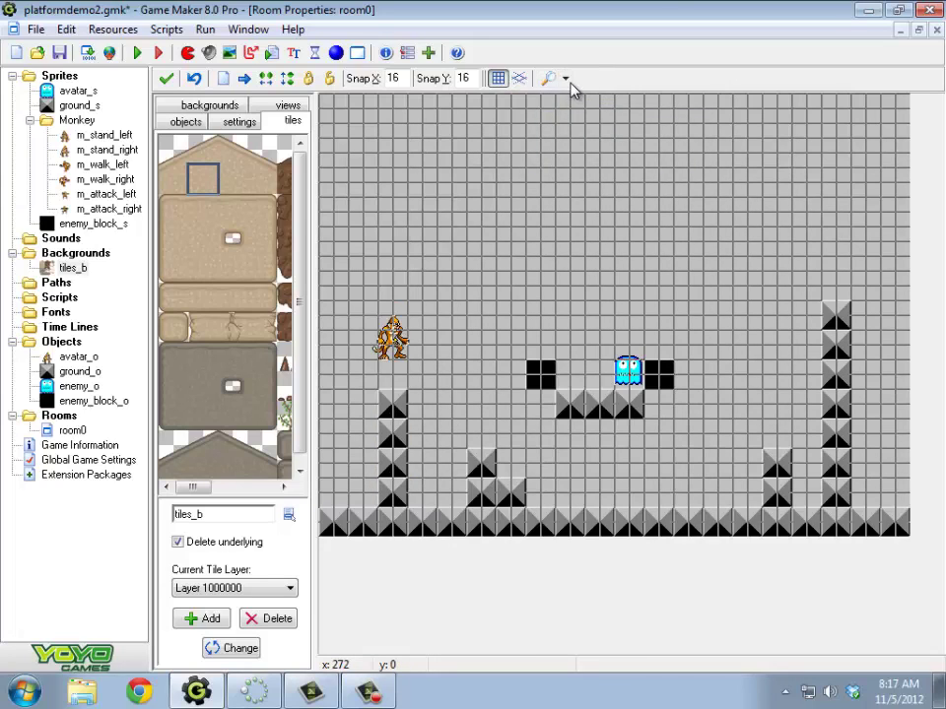
{"action": "left_click", "coordinate": [564, 78]}
{"action": "left_click", "coordinate": [577, 101]}
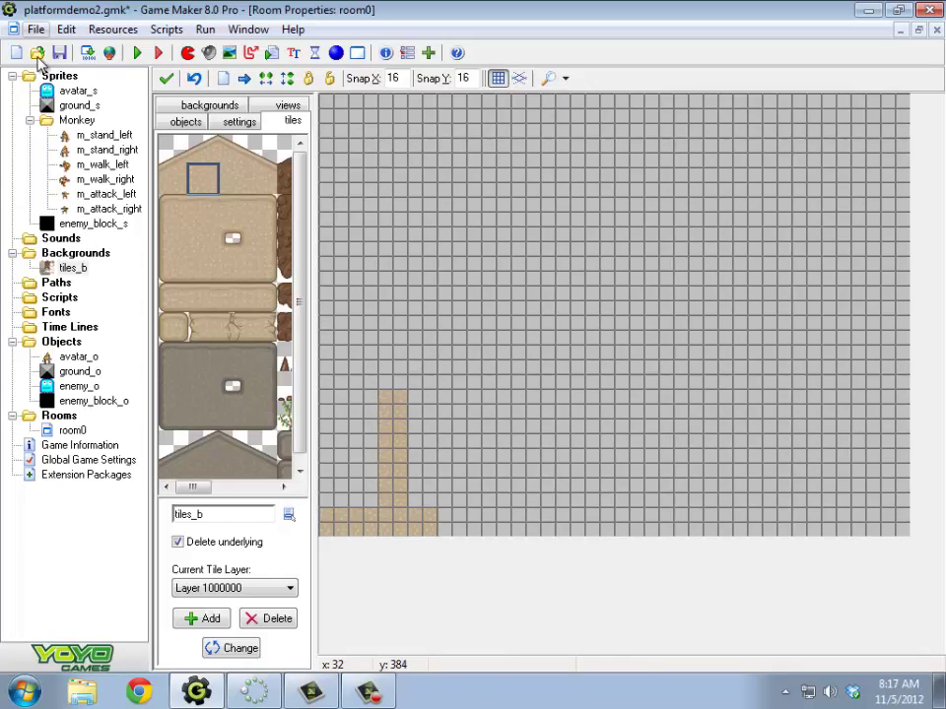
Step: Turn off Visible for ground_o, then test-run, moving the monkey left, up and right
{"action": "double_click", "coordinate": [79, 372]}
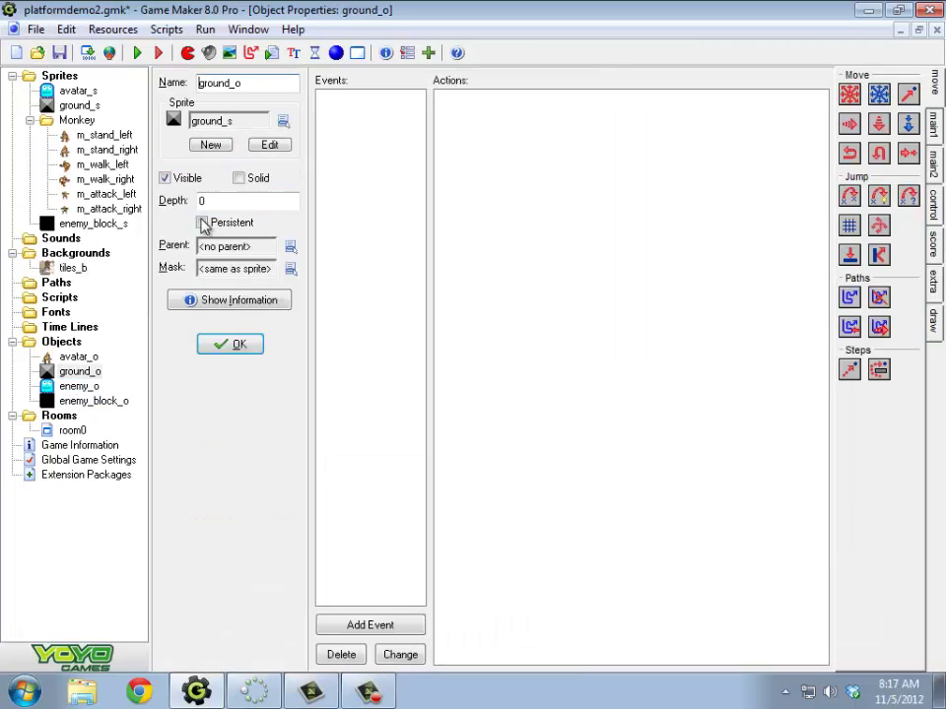
{"action": "left_click", "coordinate": [165, 179]}
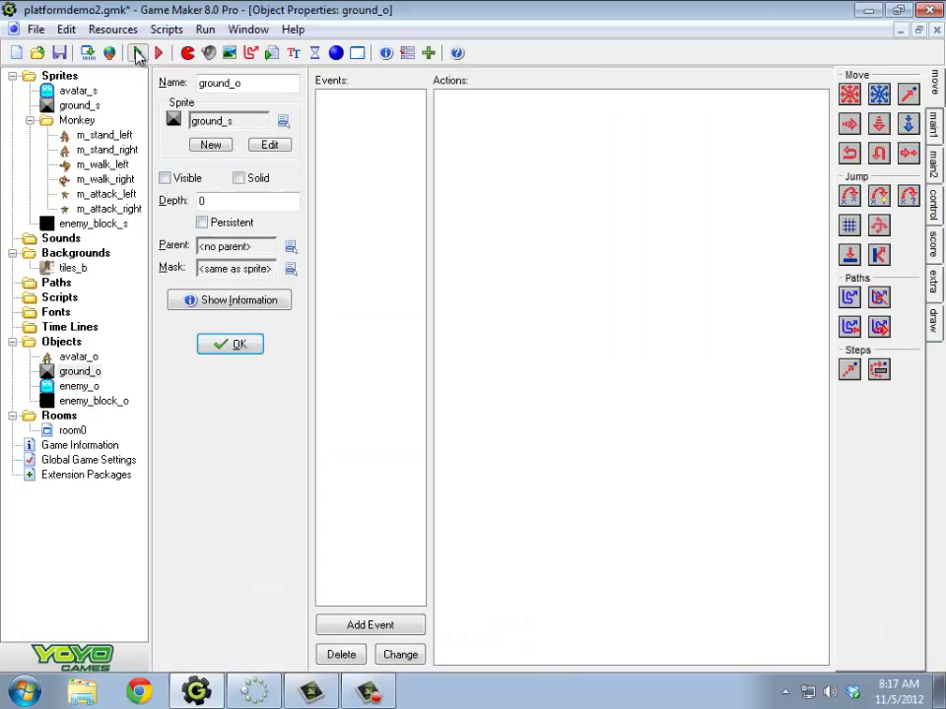
{"action": "left_click", "coordinate": [137, 53]}
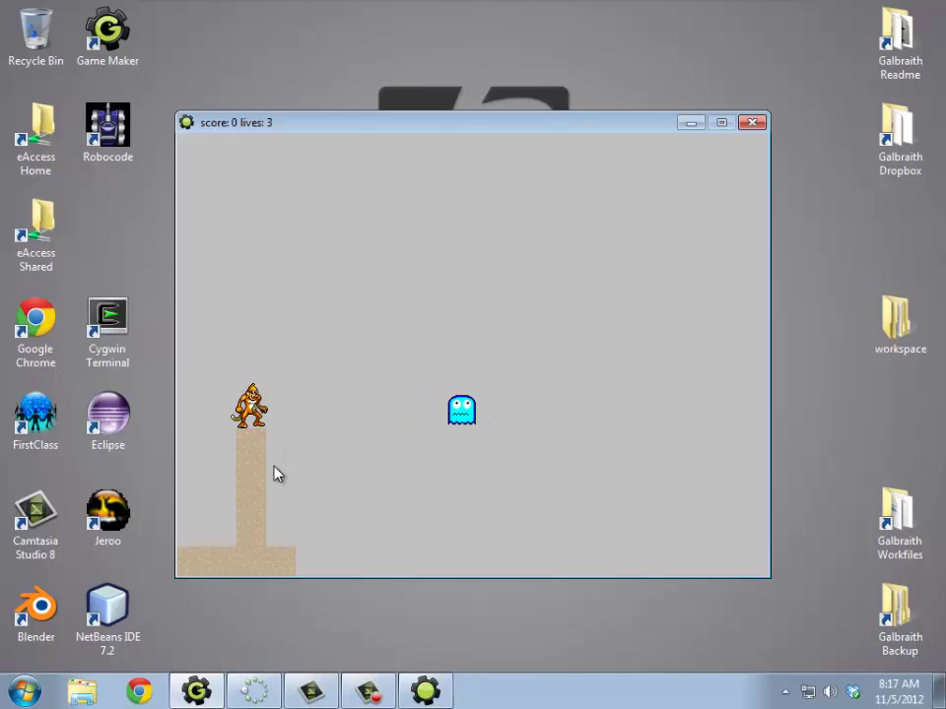
{"action": "key", "text": "Left"}
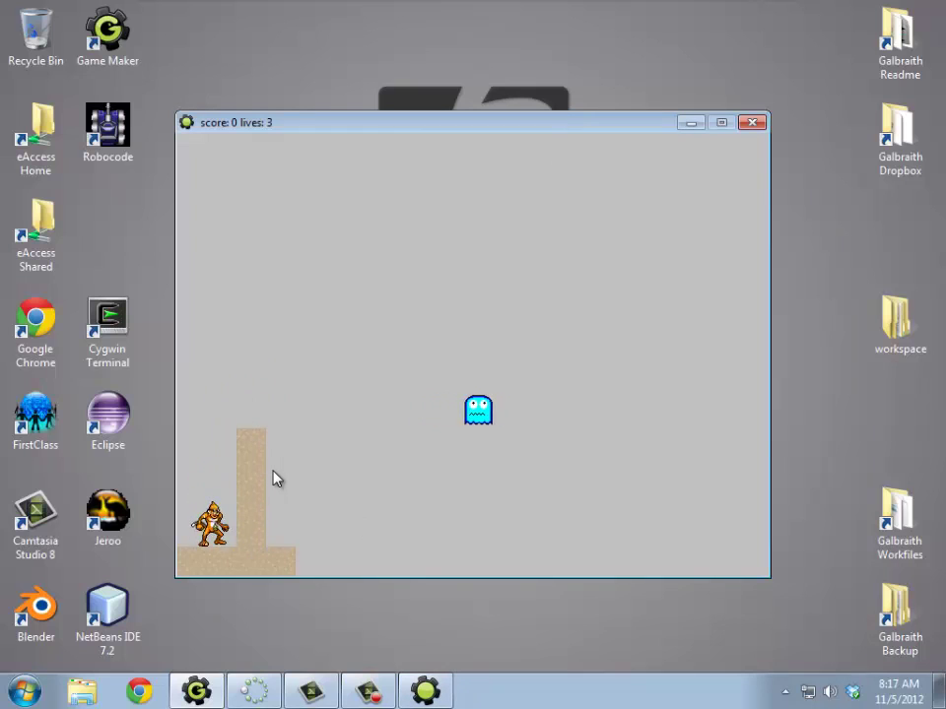
{"action": "key", "text": "Up"}
{"action": "key", "text": "Right"}
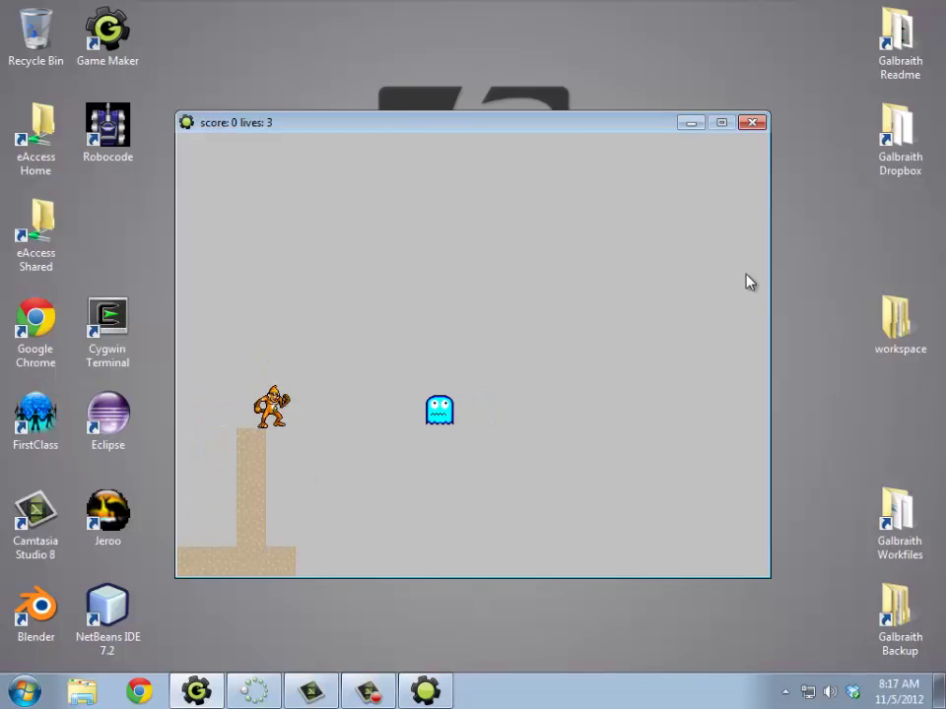
{"action": "left_click", "coordinate": [752, 122]}
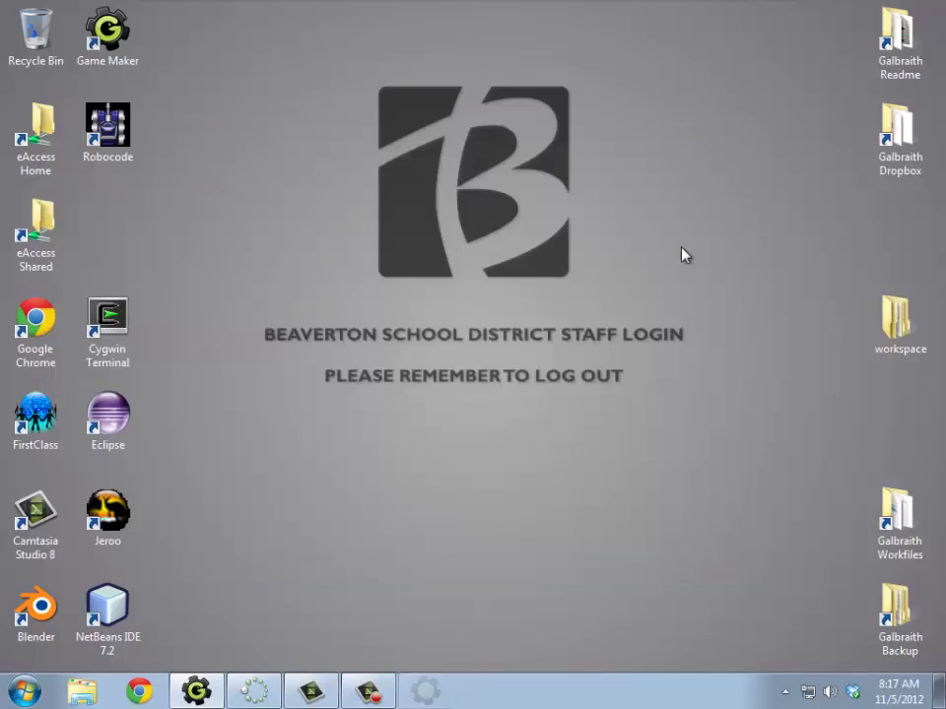